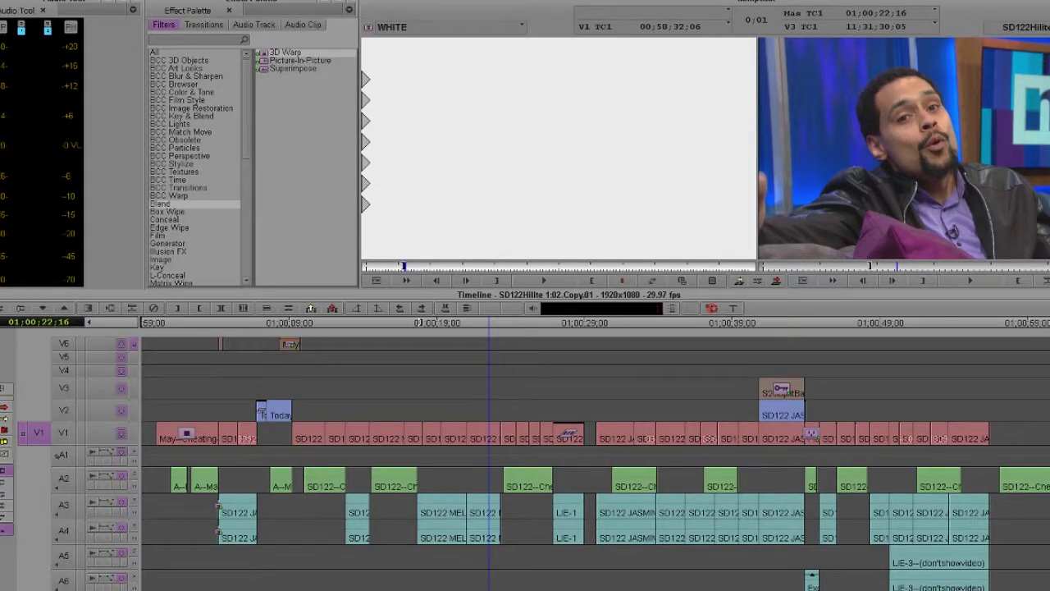
Add a 30-frame Dip to Color transition, starting 15 frames before the cut, to the V1 cut near 01;00;21;01
{"action": "left_click", "coordinate": [480, 417]}
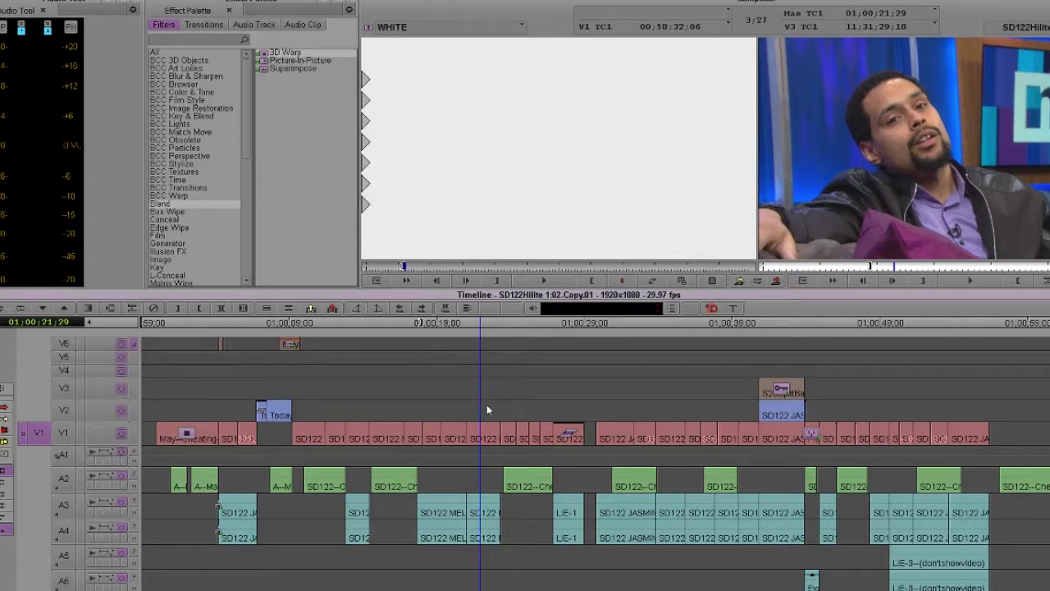
{"action": "left_click_drag", "start_coordinate": [467, 429], "coordinate": [466, 482]}
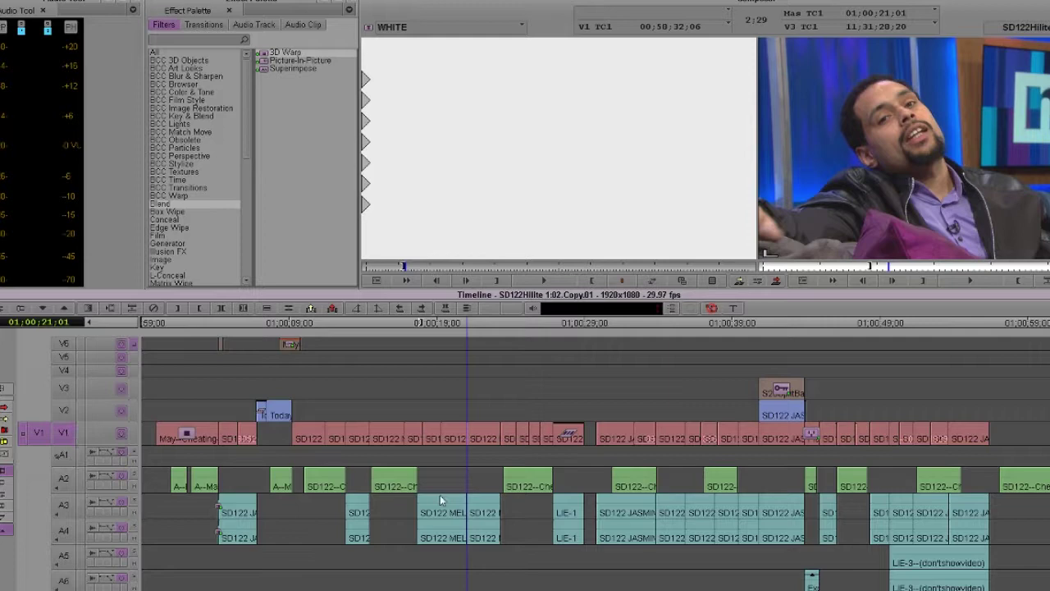
{"action": "key", "text": "backslash"}
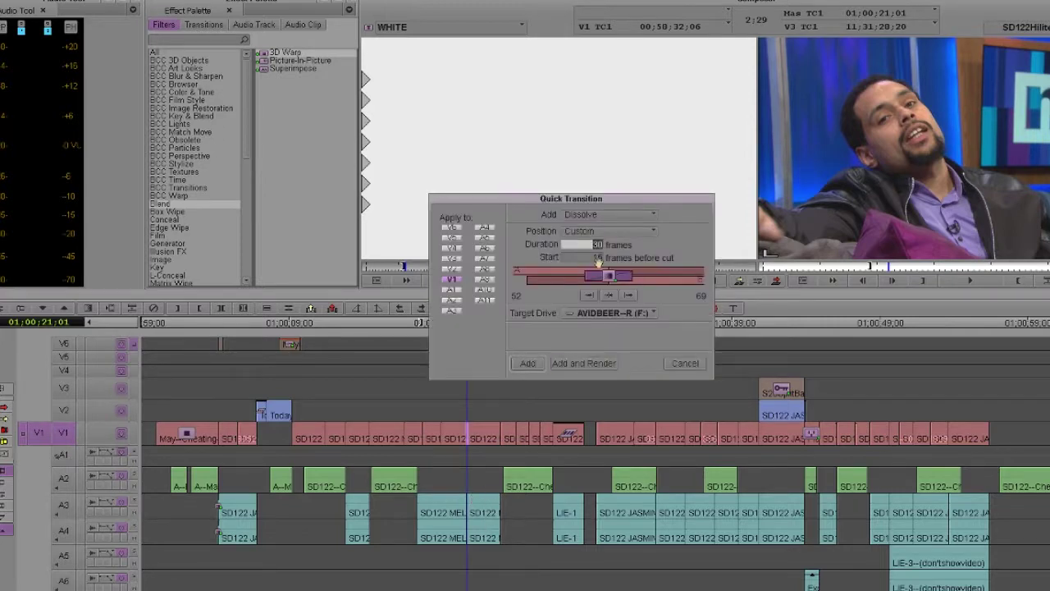
{"action": "left_click", "coordinate": [615, 214]}
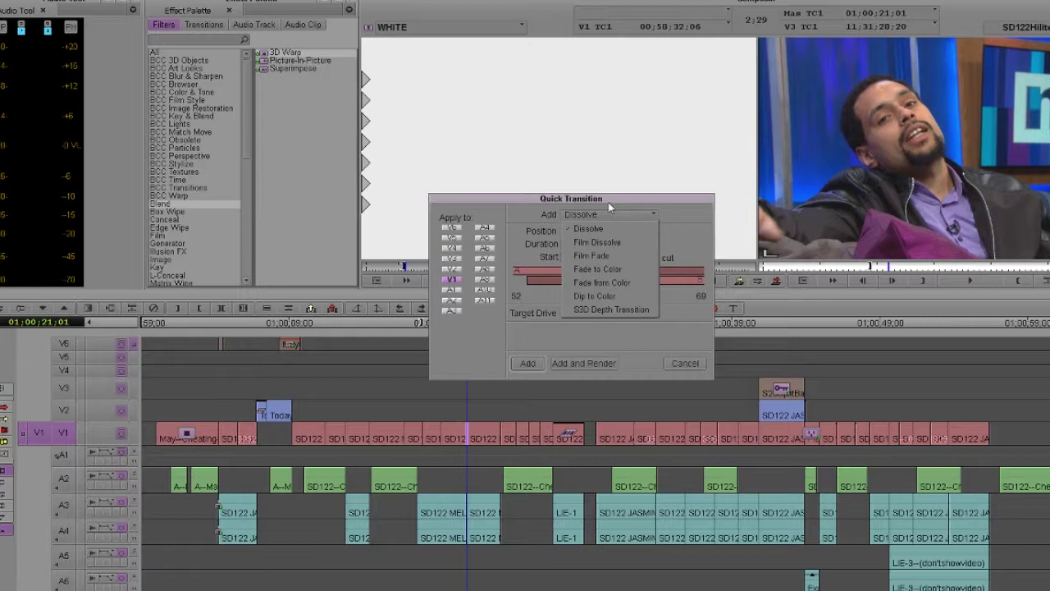
{"action": "left_click", "coordinate": [624, 296]}
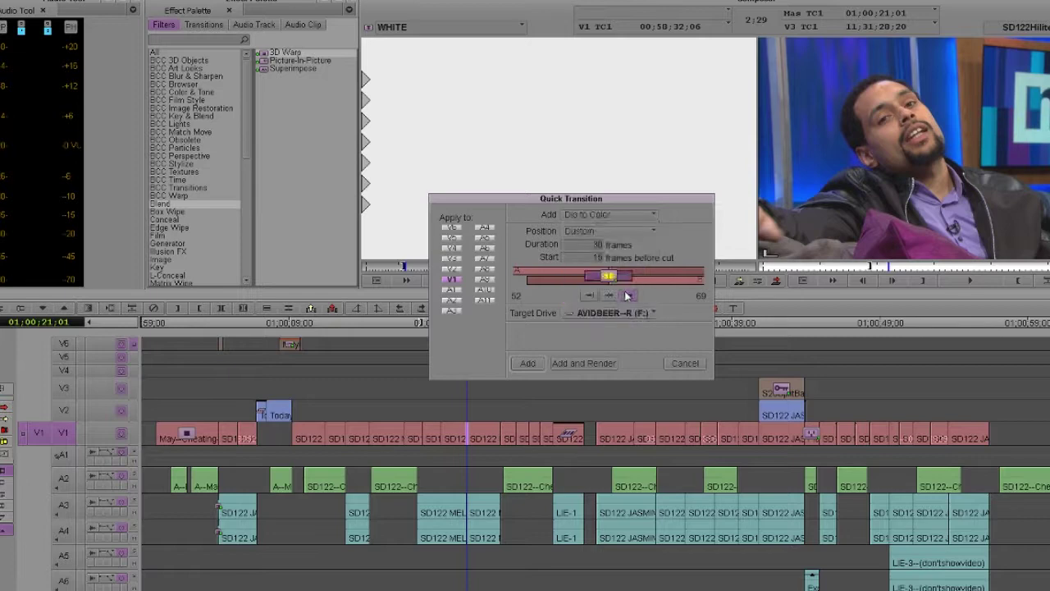
{"action": "left_click", "coordinate": [527, 363]}
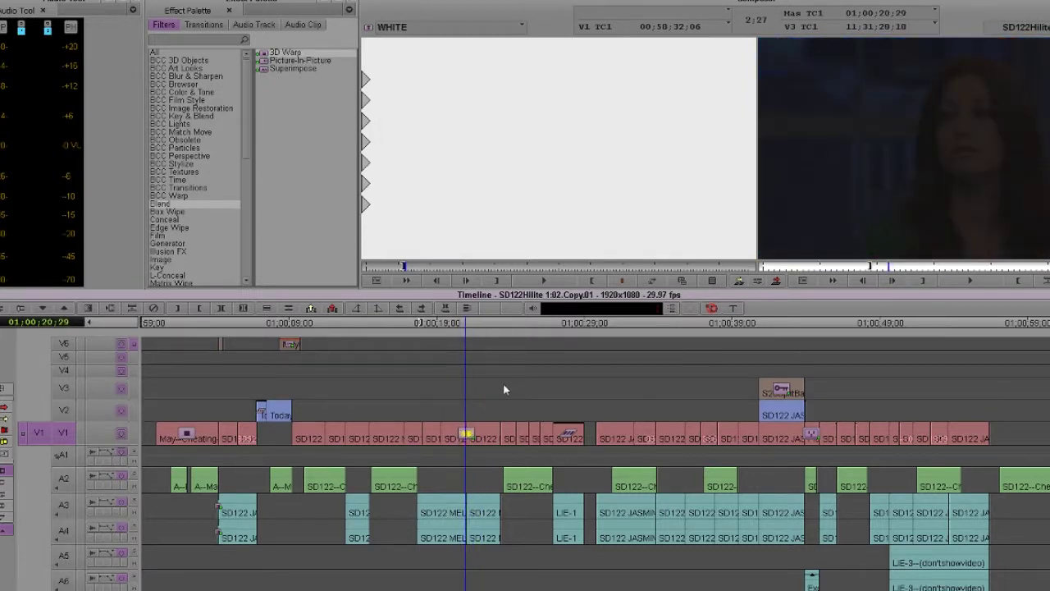
Shorten the Dip to Color transition to 20 frames, starting 10 frames before the cut
{"action": "key", "text": "backslash"}
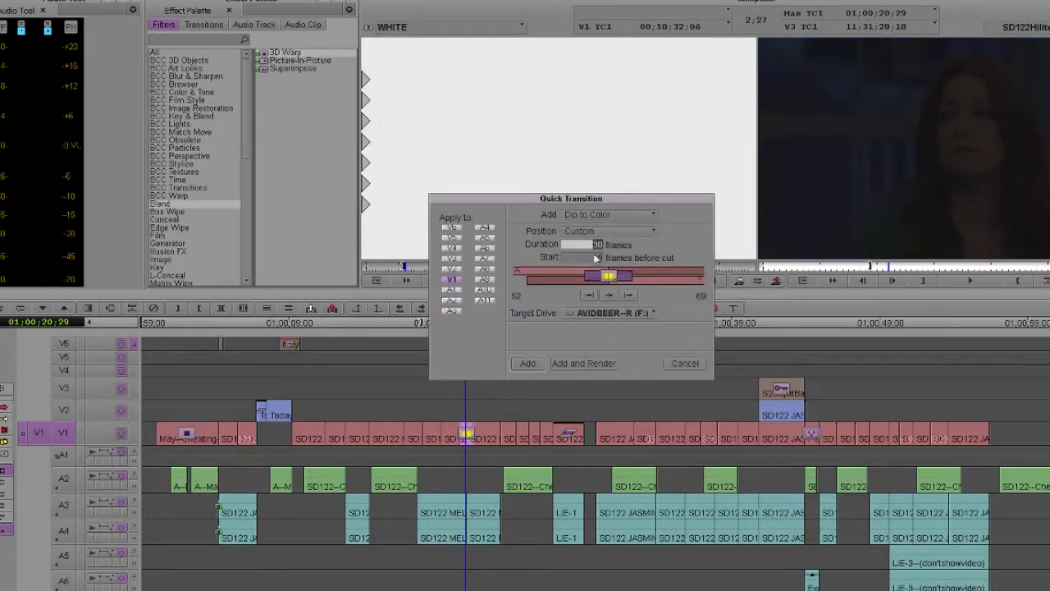
{"action": "type", "text": "20"}
{"action": "key", "text": "Tab"}
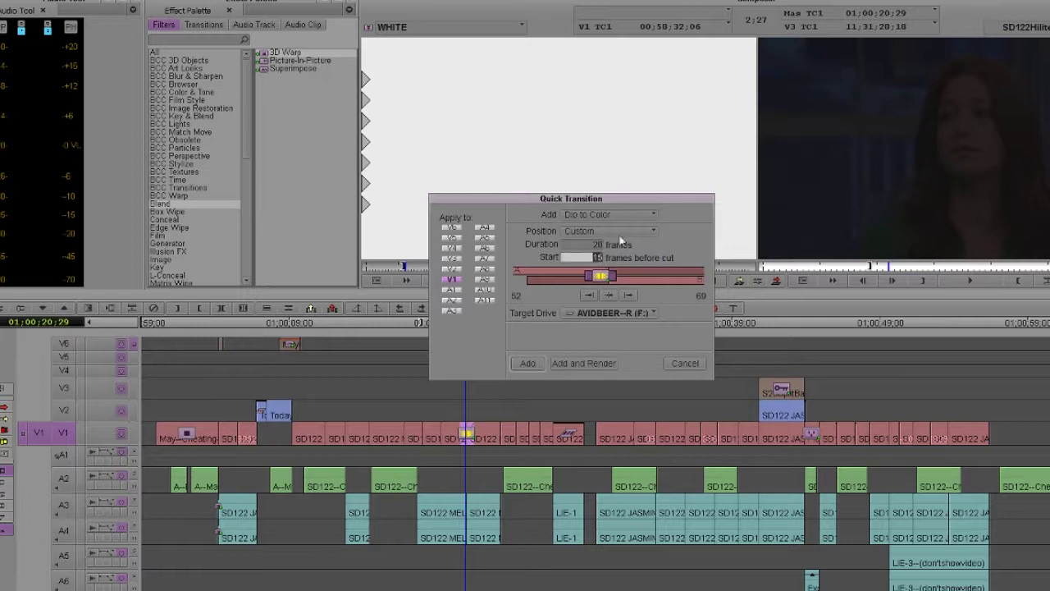
{"action": "left_click", "coordinate": [631, 232]}
{"action": "left_click", "coordinate": [679, 234]}
{"action": "left_click", "coordinate": [641, 215]}
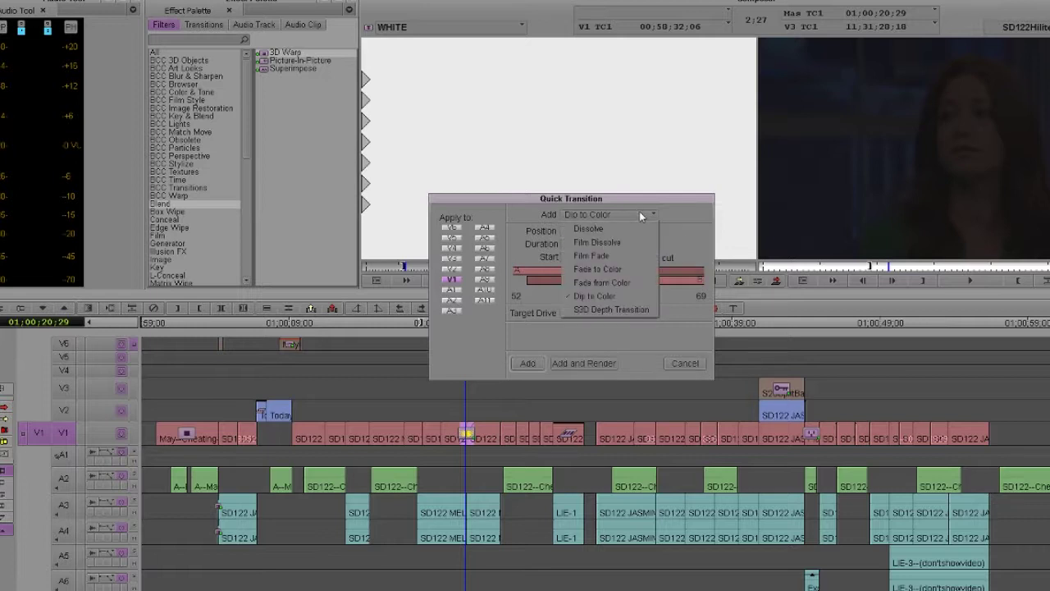
{"action": "left_click", "coordinate": [678, 215]}
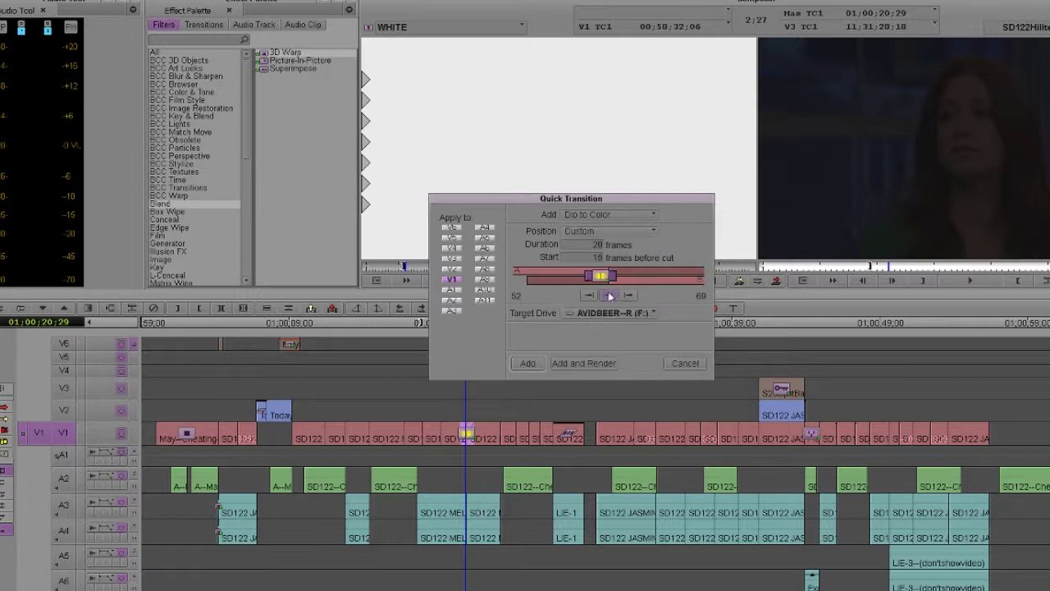
{"action": "left_click", "coordinate": [526, 363]}
Open the Dip to Color effect's parameters and change its background color to white
{"action": "left_click", "coordinate": [775, 284]}
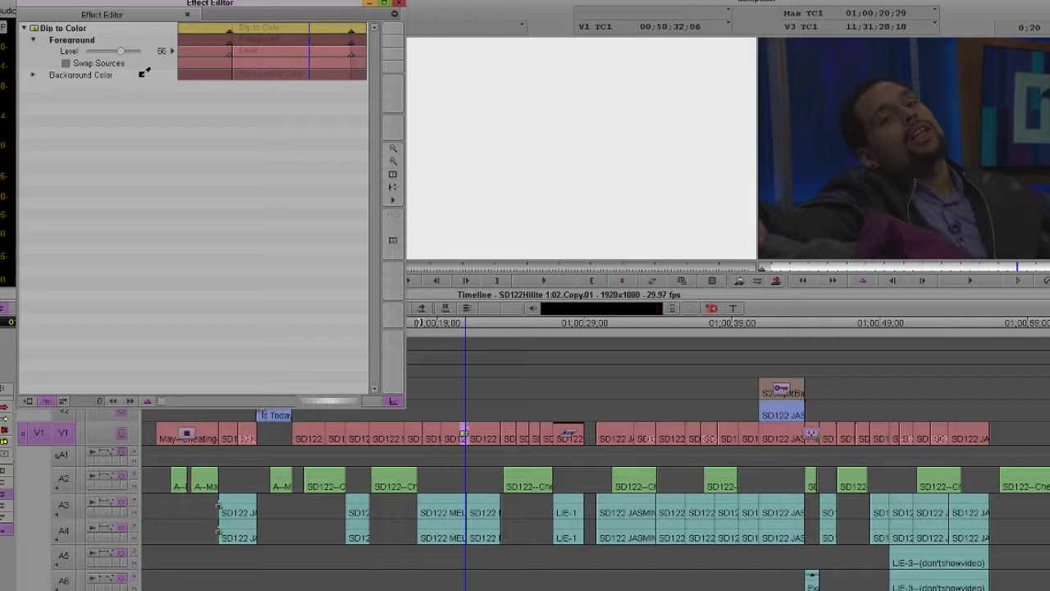
{"action": "left_click", "coordinate": [144, 73]}
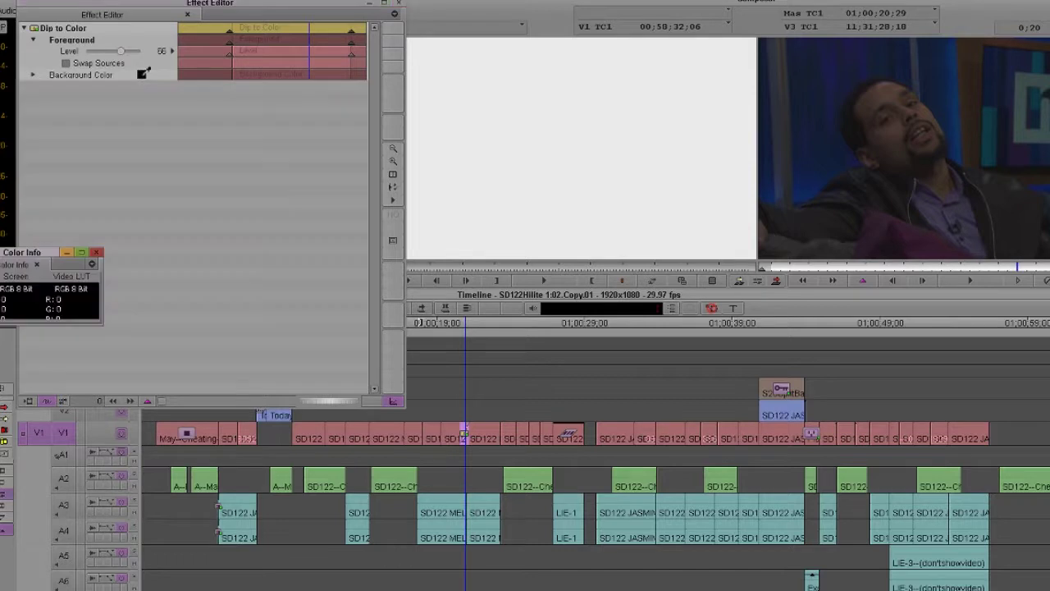
{"action": "left_click", "coordinate": [142, 75]}
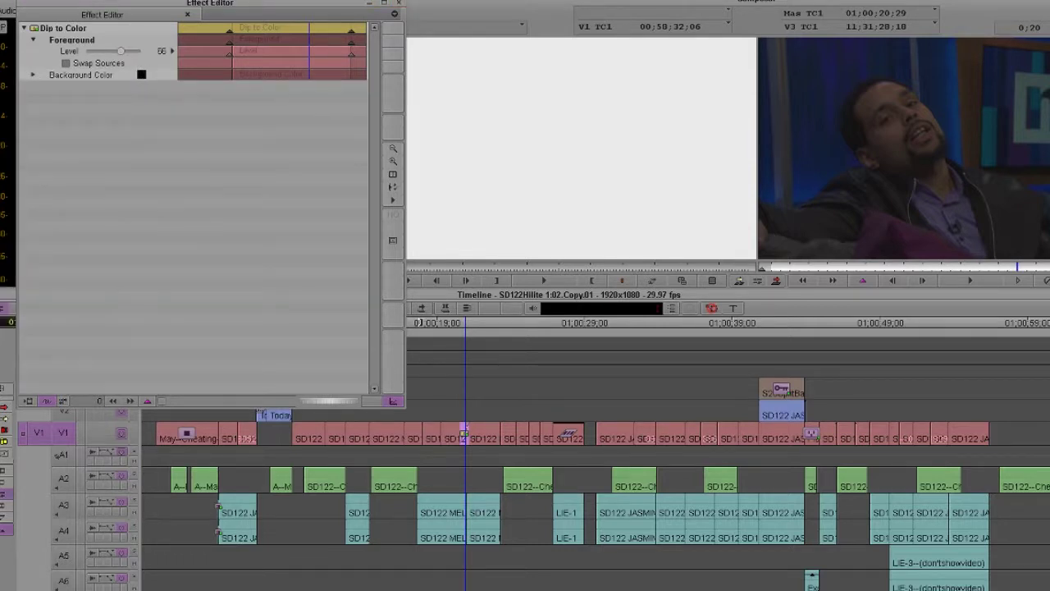
{"action": "left_click", "coordinate": [191, 322]}
{"action": "left_click", "coordinate": [390, 383]}
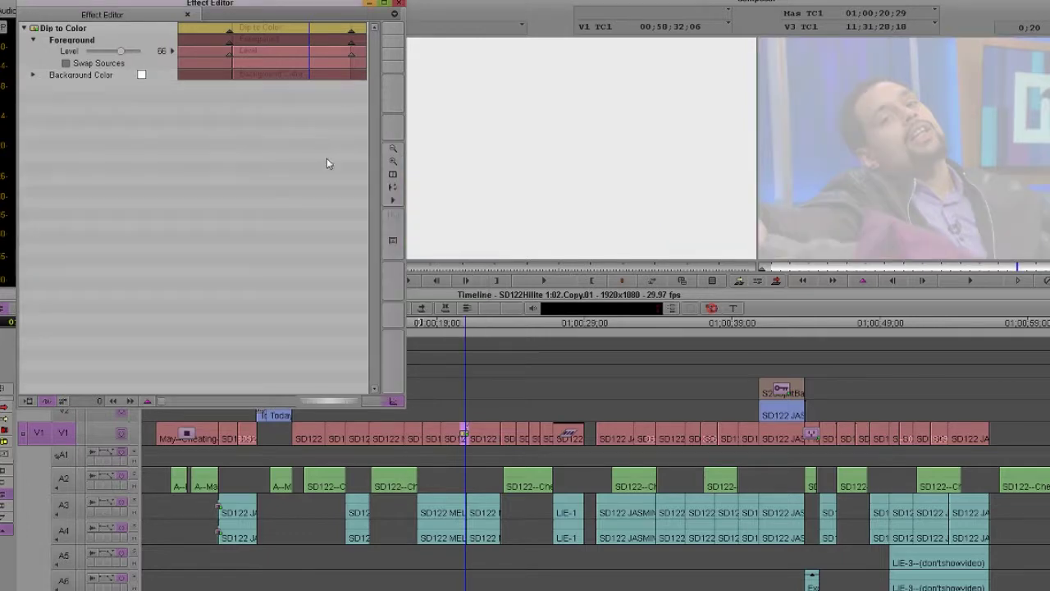
Close the effect parameters and remove the white dip transition from the V1 cut
{"action": "left_click", "coordinate": [398, 4]}
{"action": "left_click_drag", "start_coordinate": [457, 466], "coordinate": [466, 460]}
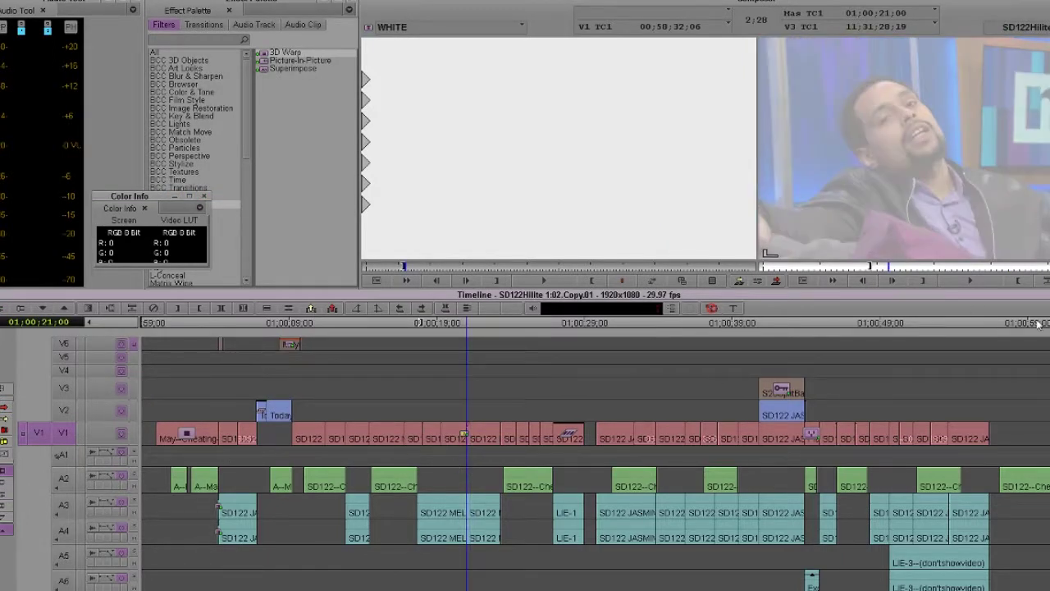
{"action": "left_click", "coordinate": [1049, 280]}
Add a 4-frame Dip to Color transition centered on the V1 cut at 01;00;21;00
{"action": "key", "text": "backslash"}
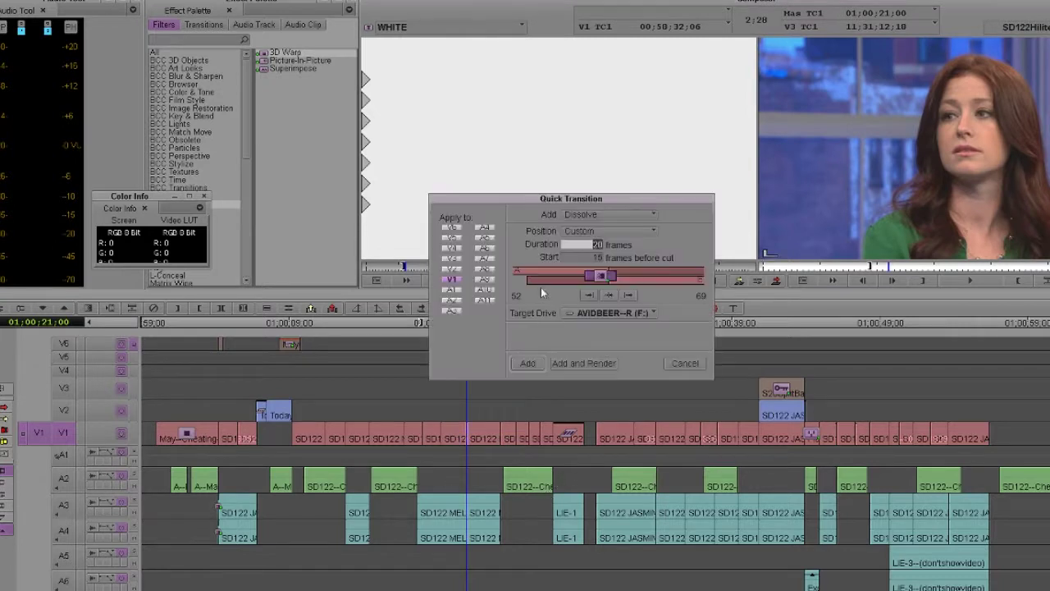
{"action": "left_click", "coordinate": [605, 215]}
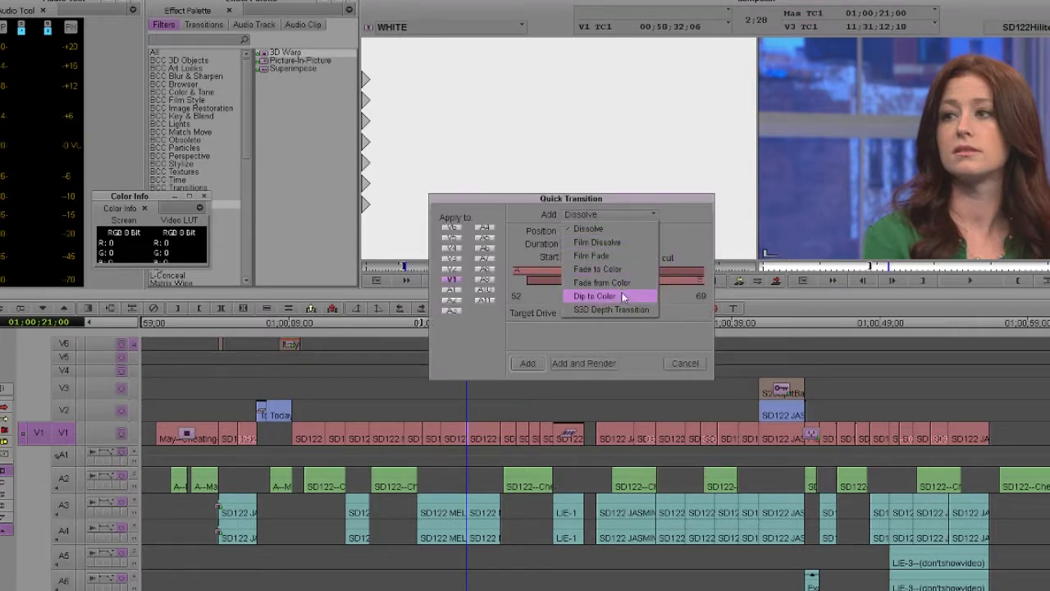
{"action": "left_click", "coordinate": [622, 293]}
{"action": "left_click", "coordinate": [598, 244]}
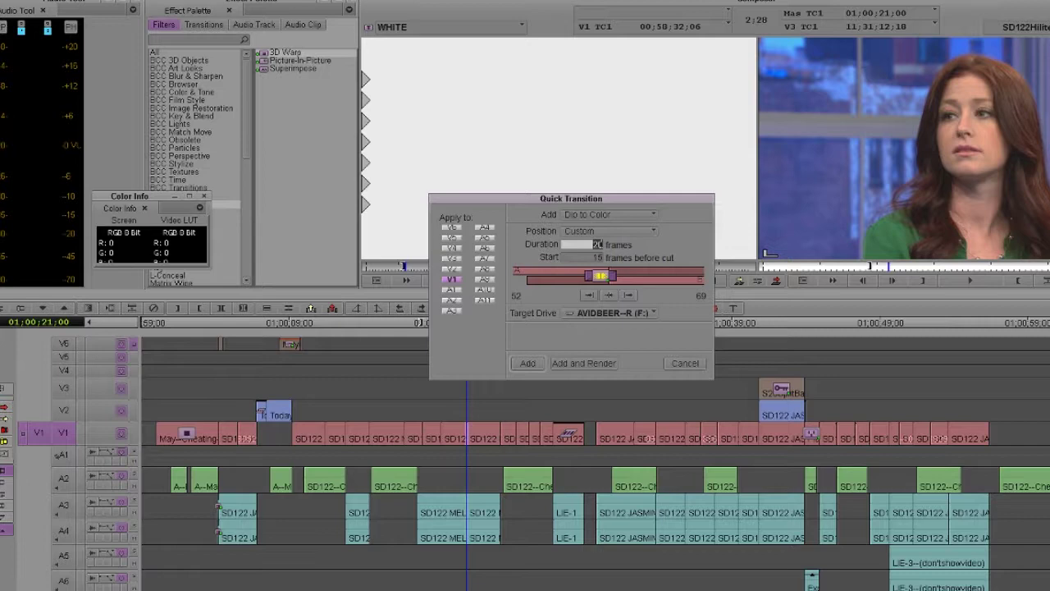
{"action": "type", "text": "4"}
{"action": "left_click", "coordinate": [608, 230]}
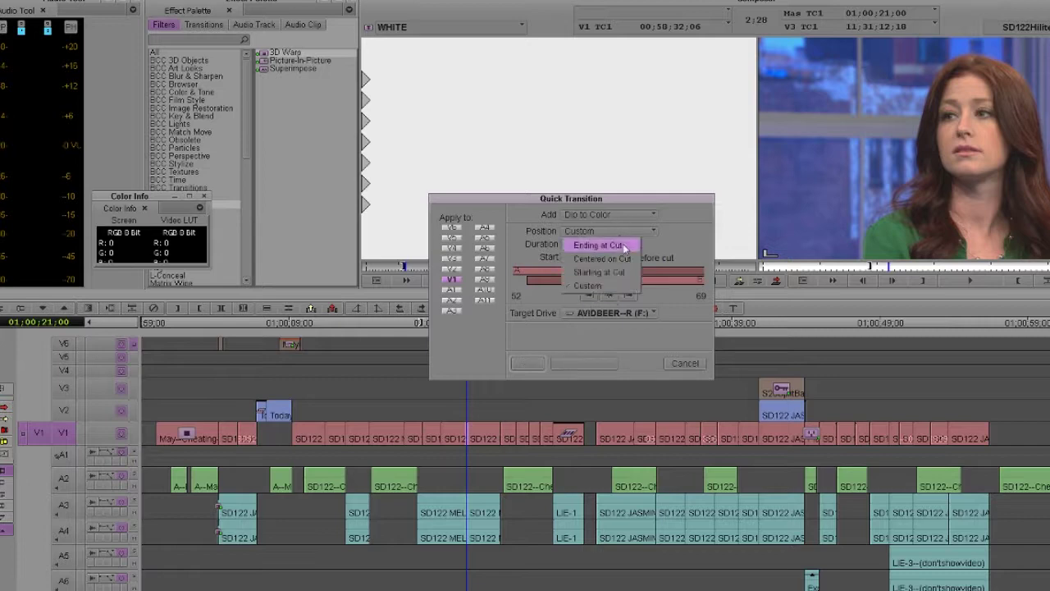
{"action": "left_click", "coordinate": [619, 259]}
{"action": "left_click", "coordinate": [530, 364]}
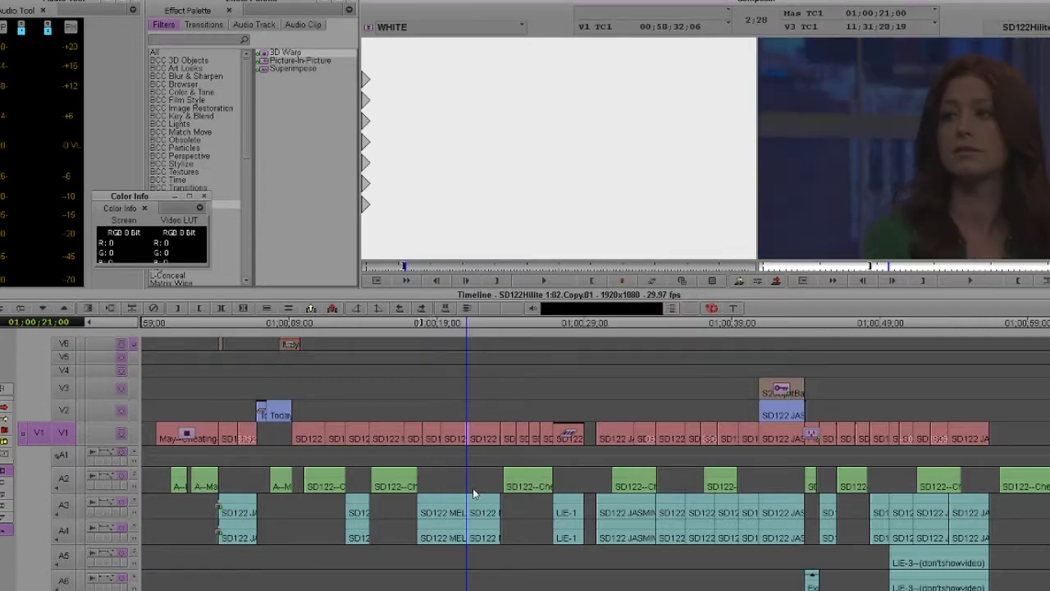
Play through the short dip transition at the V1 cut, and undo adding it
{"action": "left_click", "coordinate": [461, 466]}
{"action": "key", "text": "space"}
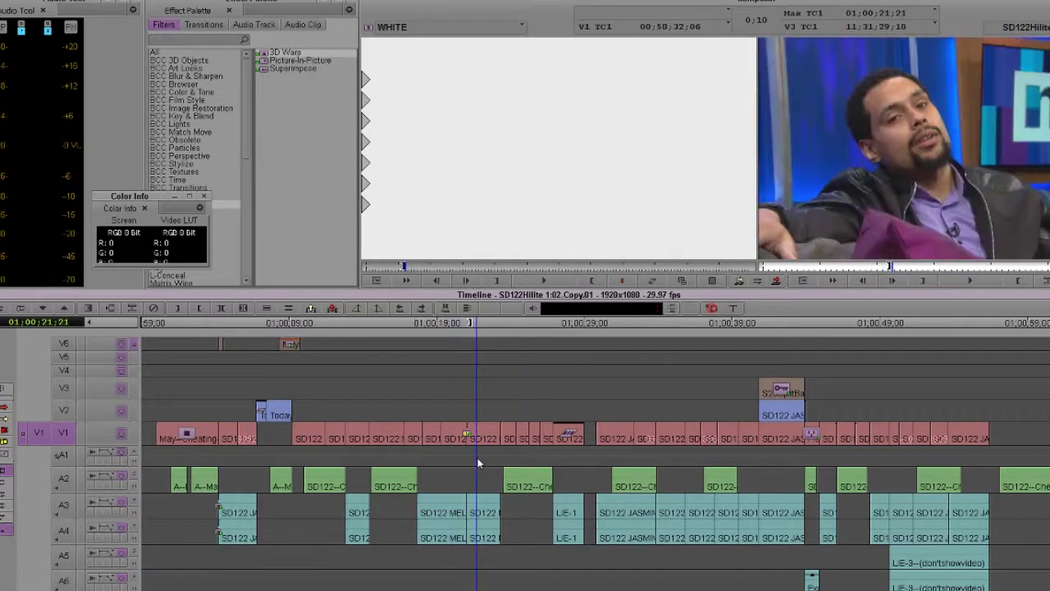
{"action": "left_click", "coordinate": [476, 464]}
{"action": "left_click", "coordinate": [468, 457]}
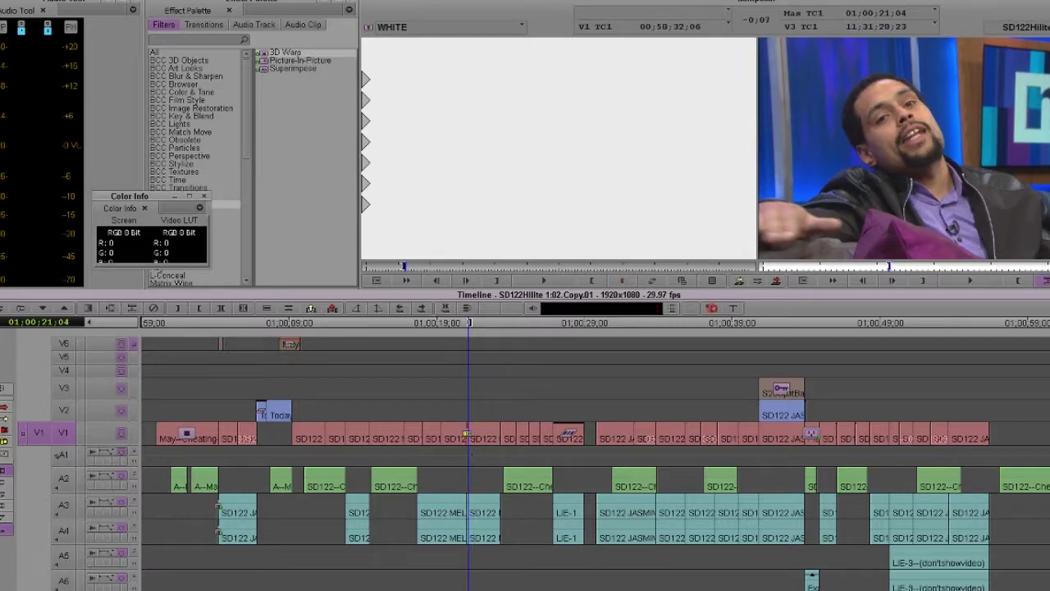
{"action": "key", "text": "ctrl+z"}
Lift the last frame of the outgoing CAM1(G) clip on V1 at 01;00;21;00, leaving a one-frame black gap at the cut
{"action": "left_click_drag", "start_coordinate": [459, 465], "coordinate": [462, 467]}
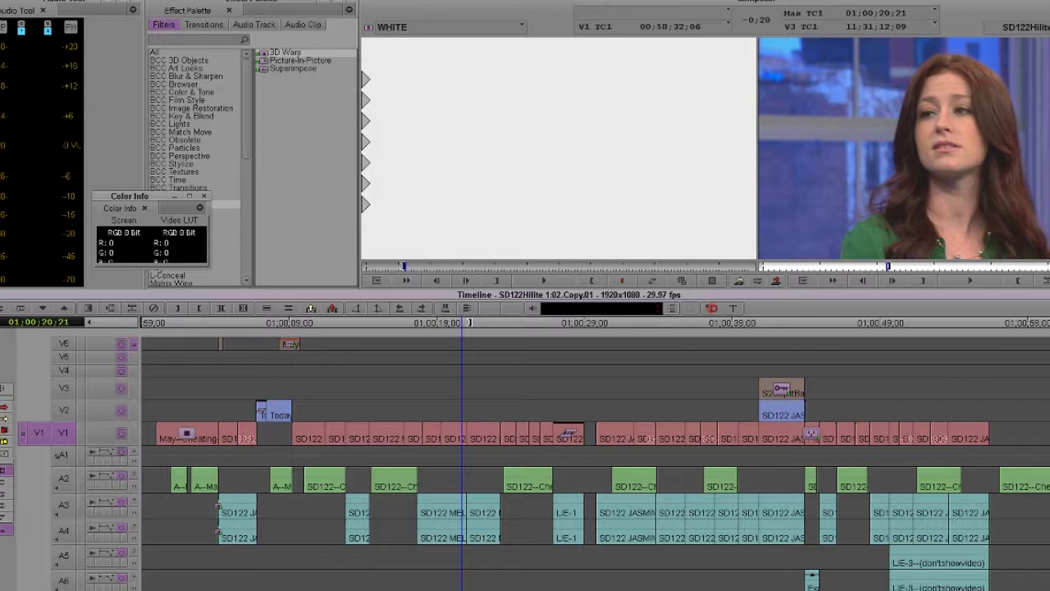
{"action": "key", "text": "ctrl+]"}
{"action": "left_click", "coordinate": [675, 456]}
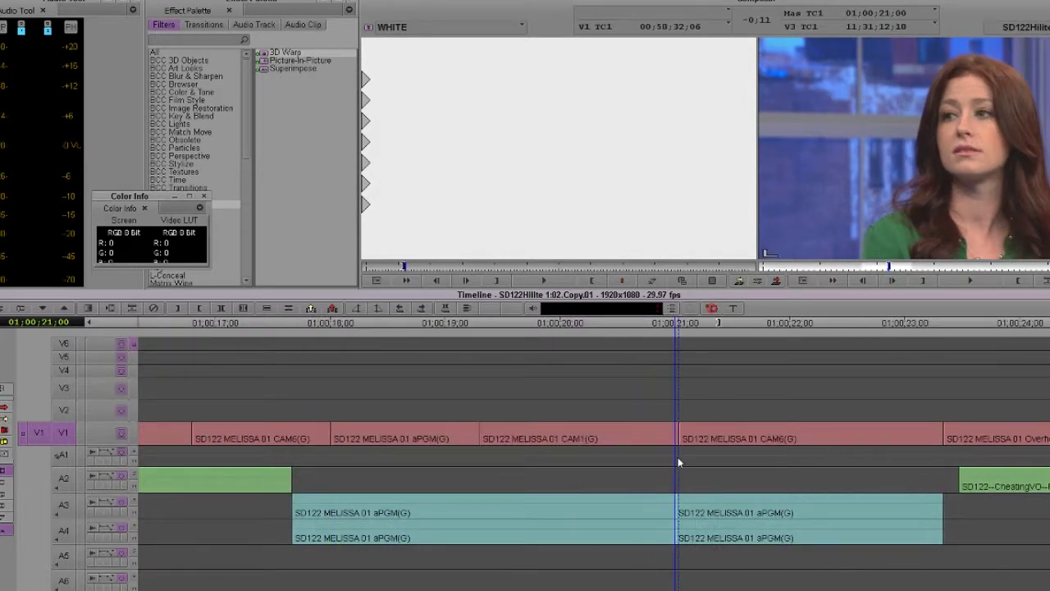
{"action": "mouse_move", "coordinate": [676, 461]}
{"action": "left_mouse_down"}
{"action": "mouse_move", "coordinate": [659, 457]}
{"action": "mouse_move", "coordinate": [673, 462]}
{"action": "left_mouse_up"}
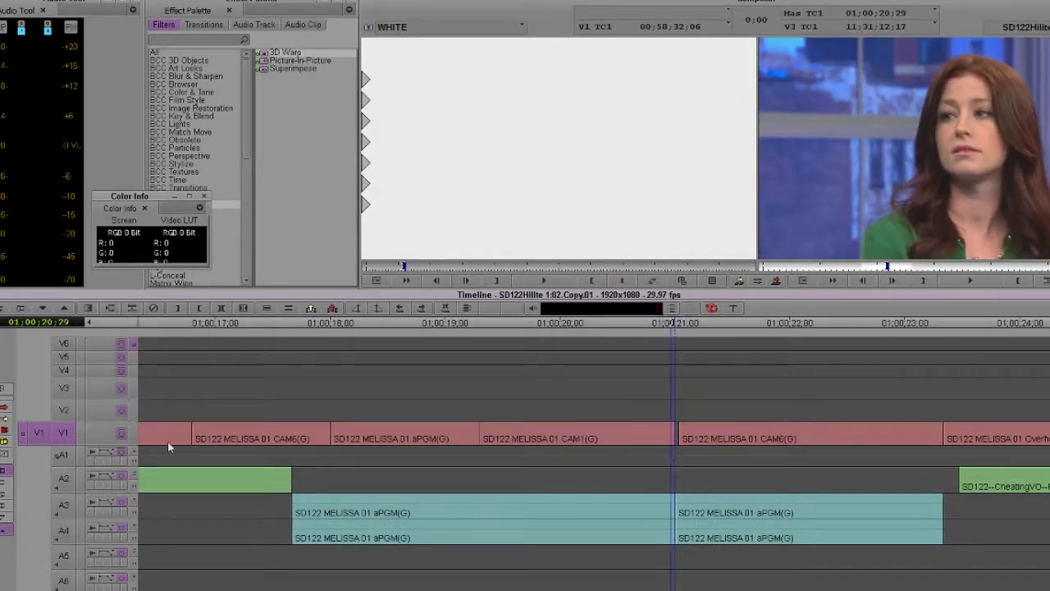
Add a 12-frame dissolve ending at the cut where the outgoing CAM1(G) clip meets the black gap
{"action": "key", "text": "backslash"}
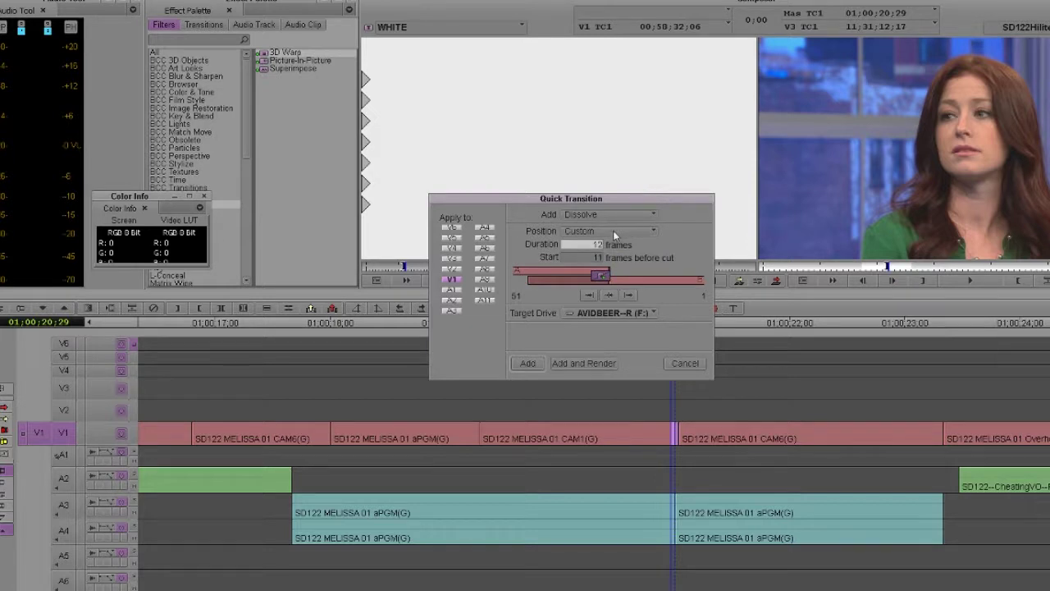
{"action": "left_click", "coordinate": [614, 232]}
{"action": "left_click", "coordinate": [609, 258]}
{"action": "key", "text": "Return"}
Add an 8-frame dissolve starting at the cut between the black gap and the incoming CAM6(G) clip
{"action": "left_click_drag", "start_coordinate": [681, 455], "coordinate": [683, 454]}
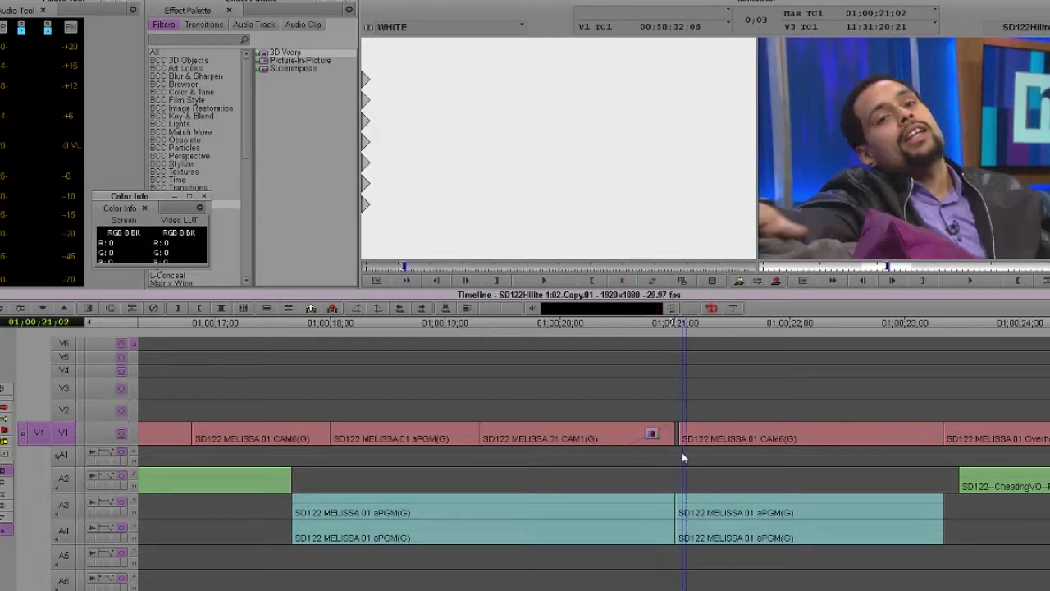
{"action": "key", "text": "backslash"}
{"action": "left_click", "coordinate": [599, 232]}
{"action": "left_click", "coordinate": [605, 278]}
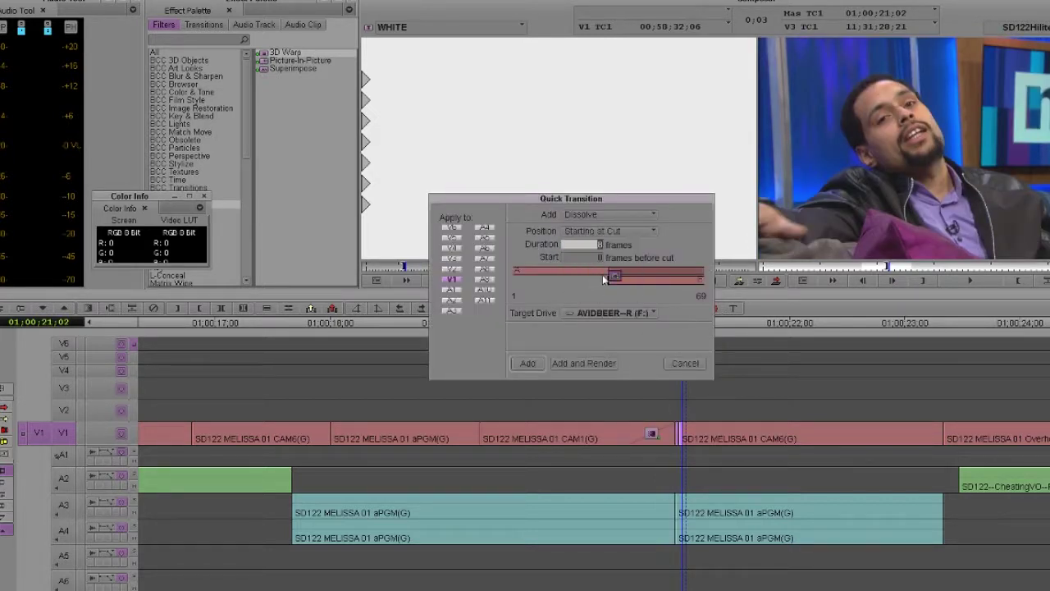
{"action": "key", "text": "Return"}
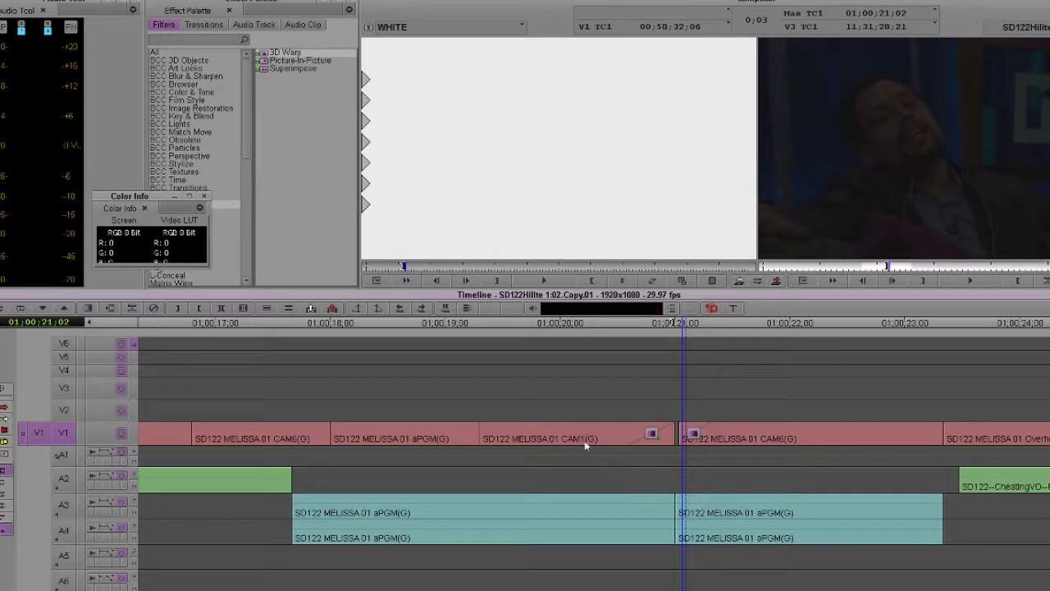
Lengthen the outgoing clip's dissolve into black and play through the edit
{"action": "left_click_drag", "start_coordinate": [585, 444], "coordinate": [671, 462]}
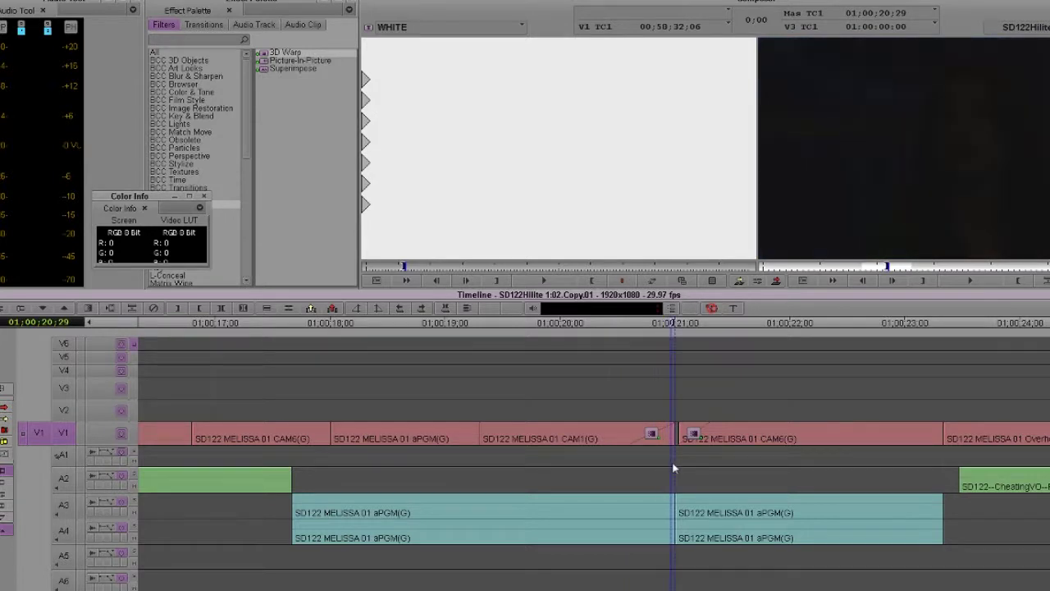
{"action": "key", "text": "backslash"}
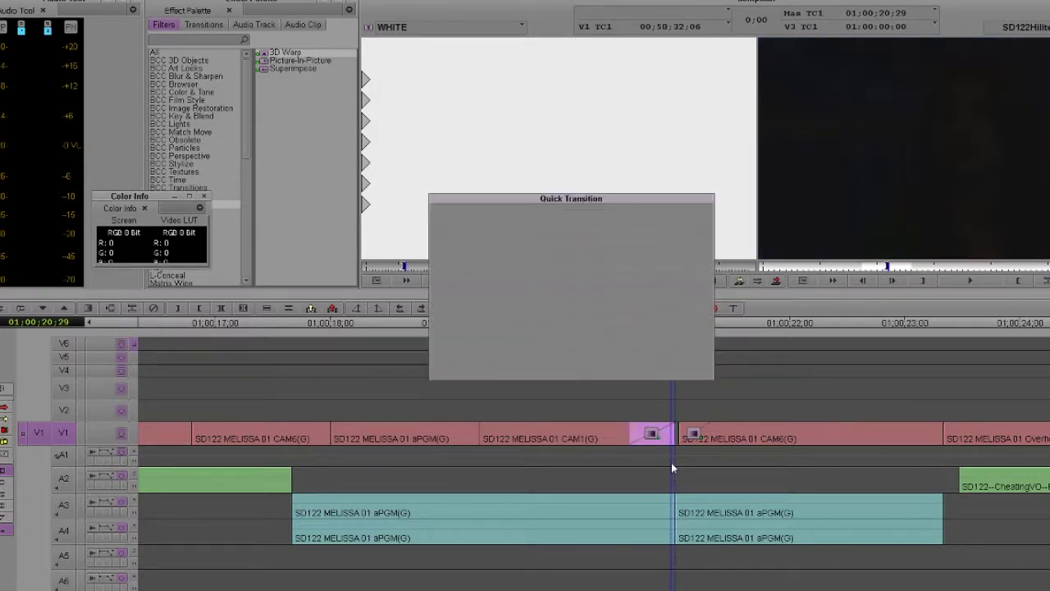
{"action": "key", "text": "Return"}
{"action": "left_click_drag", "start_coordinate": [499, 477], "coordinate": [535, 465]}
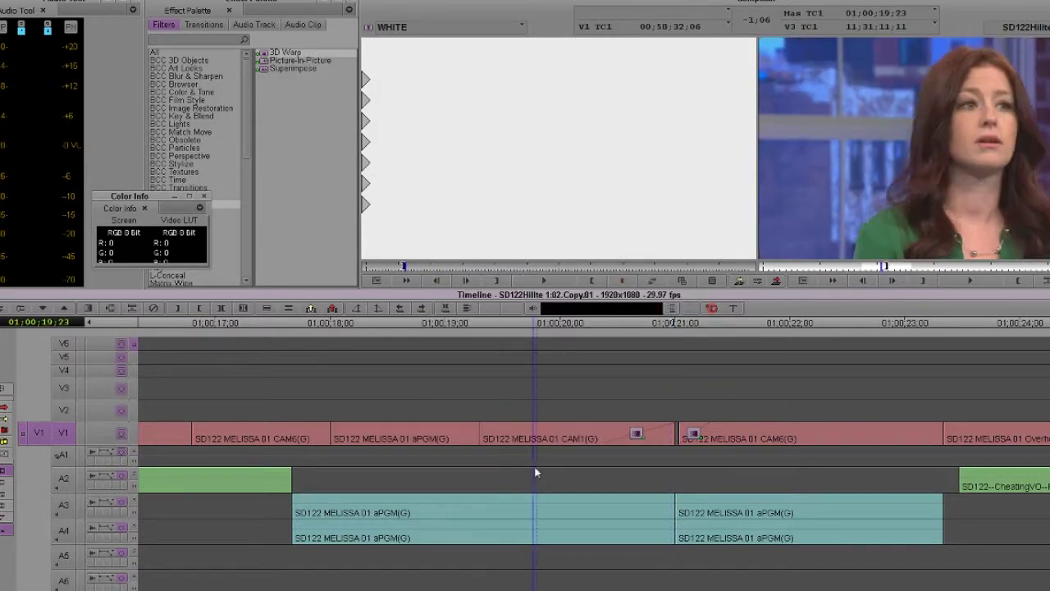
{"action": "key", "text": "space"}
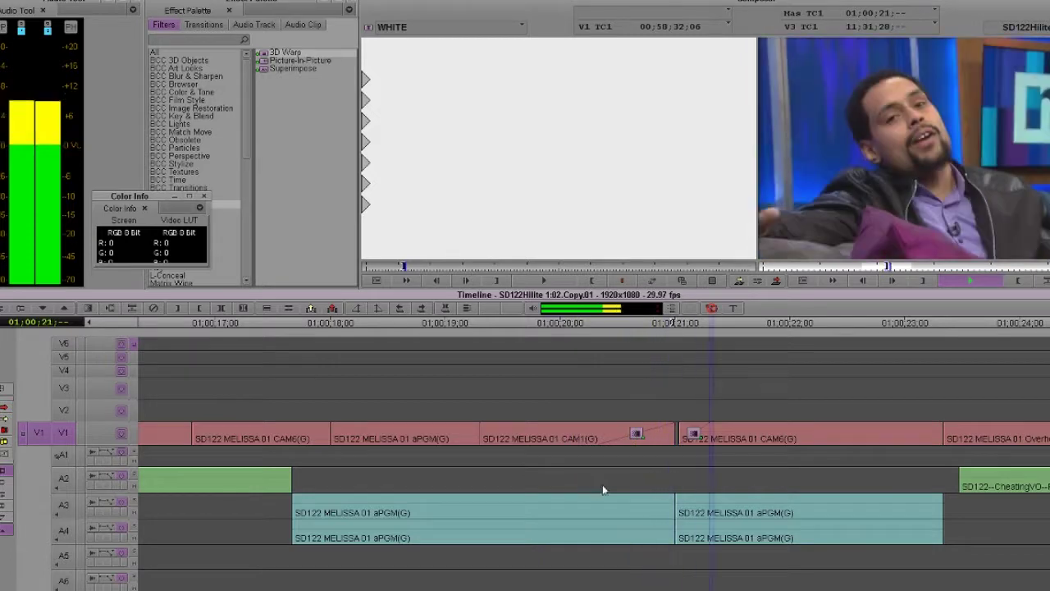
Shorten the incoming clip's dissolve from black to 5 frames, starting at the cut, and play through the edit
{"action": "left_click", "coordinate": [688, 461]}
{"action": "key", "text": "backslash"}
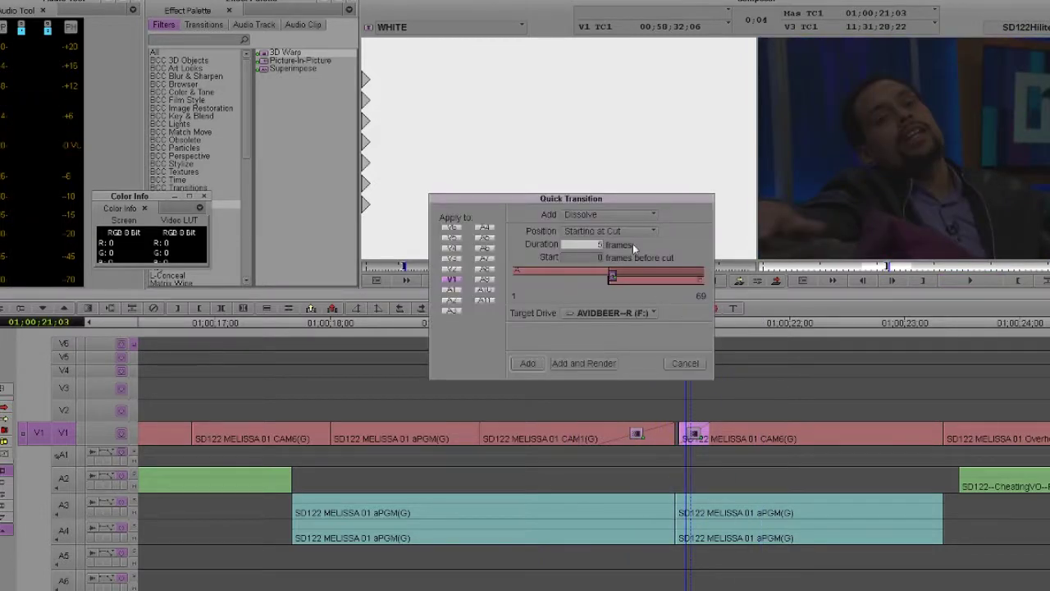
{"action": "key", "text": "Return"}
{"action": "left_click", "coordinate": [586, 475]}
{"action": "key", "text": "space"}
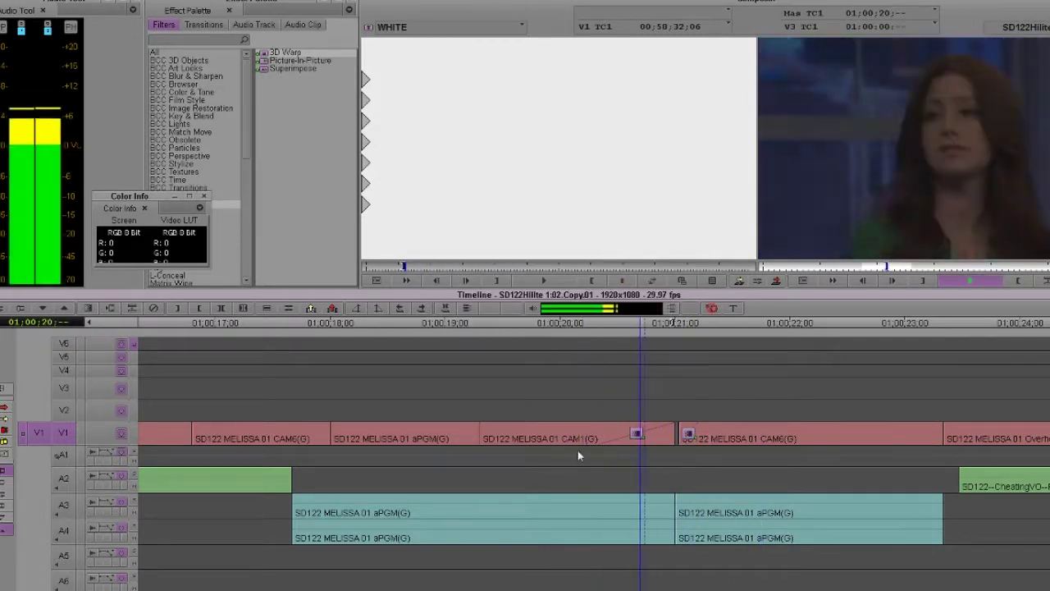
Replace the outgoing CAM1(G) clip's dissolve with a one-frame dissolve ending at the cut into black
{"action": "key", "text": "space"}
{"action": "left_click_drag", "start_coordinate": [673, 465], "coordinate": [669, 464]}
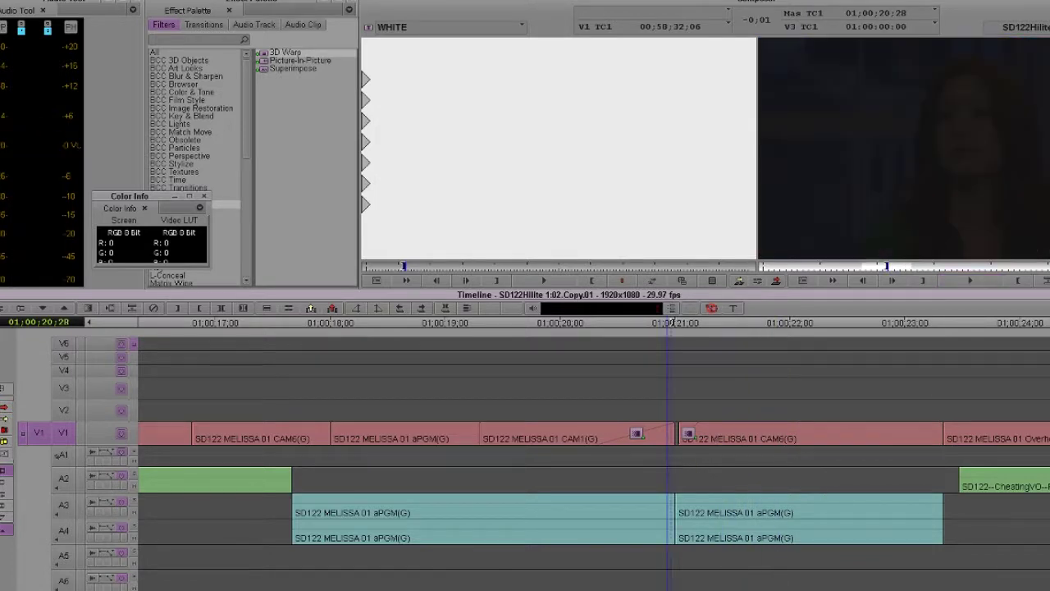
{"action": "key", "text": "Delete"}
{"action": "left_click", "coordinate": [696, 464]}
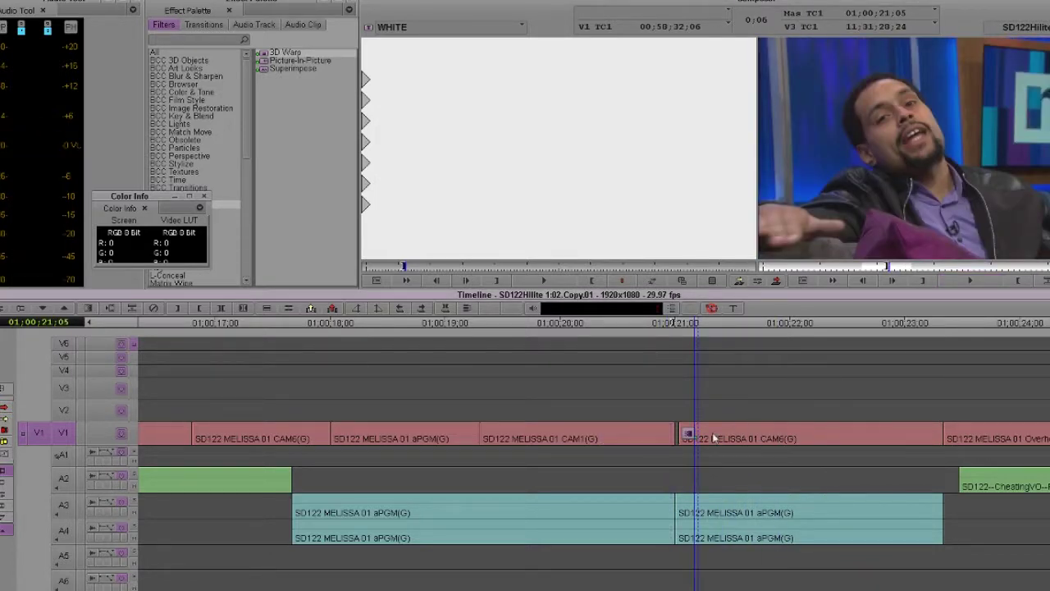
{"action": "left_click", "coordinate": [675, 459]}
{"action": "key", "text": "backslash"}
{"action": "type", "text": "2"}
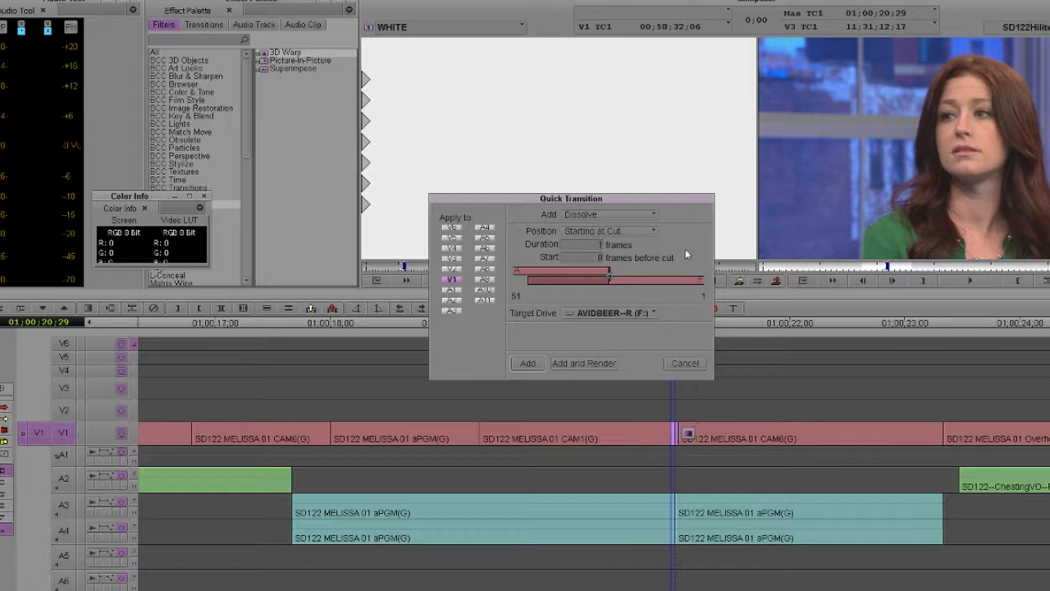
{"action": "left_click", "coordinate": [619, 232]}
{"action": "left_click", "coordinate": [626, 245]}
{"action": "key", "text": "Return"}
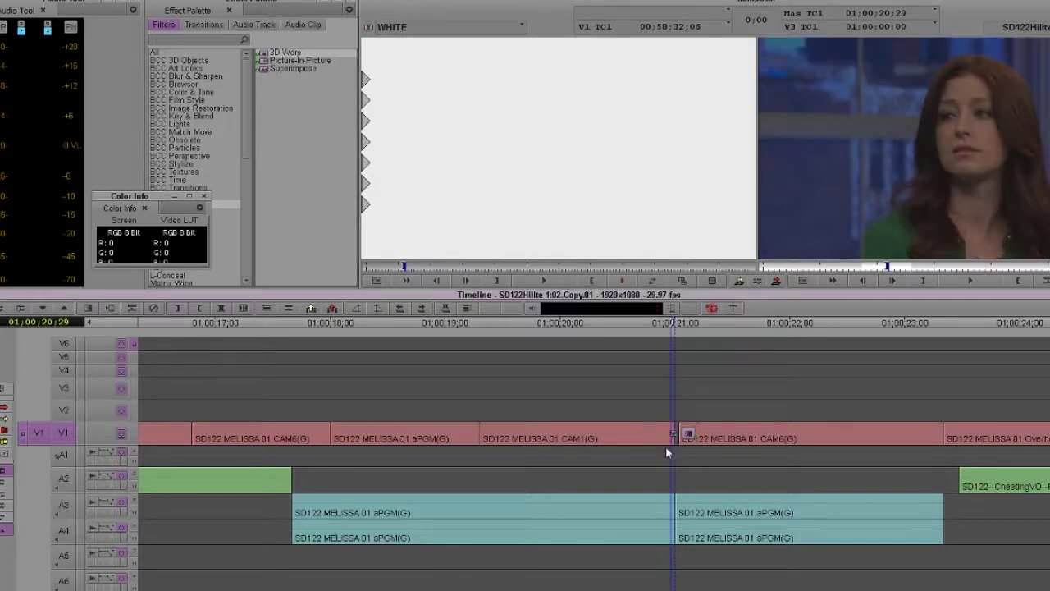
Lengthen the incoming CAM6(G) clip's dissolve from black to about 8 frames, starting at the cut
{"action": "left_click", "coordinate": [688, 440]}
{"action": "key", "text": "backslash"}
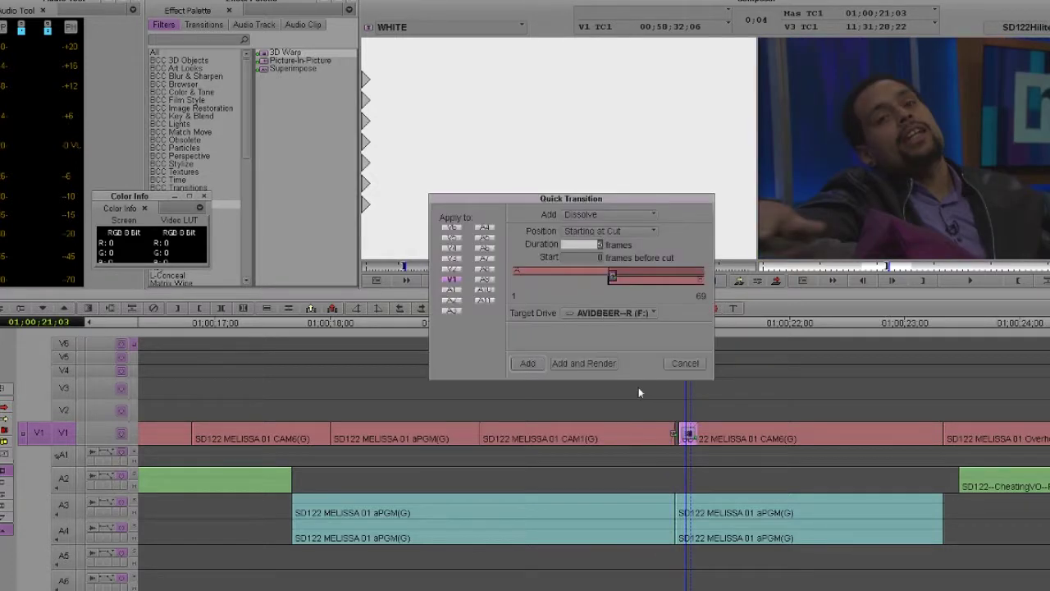
{"action": "left_click", "coordinate": [656, 230]}
{"action": "left_click", "coordinate": [598, 258]}
{"action": "key", "text": "Return"}
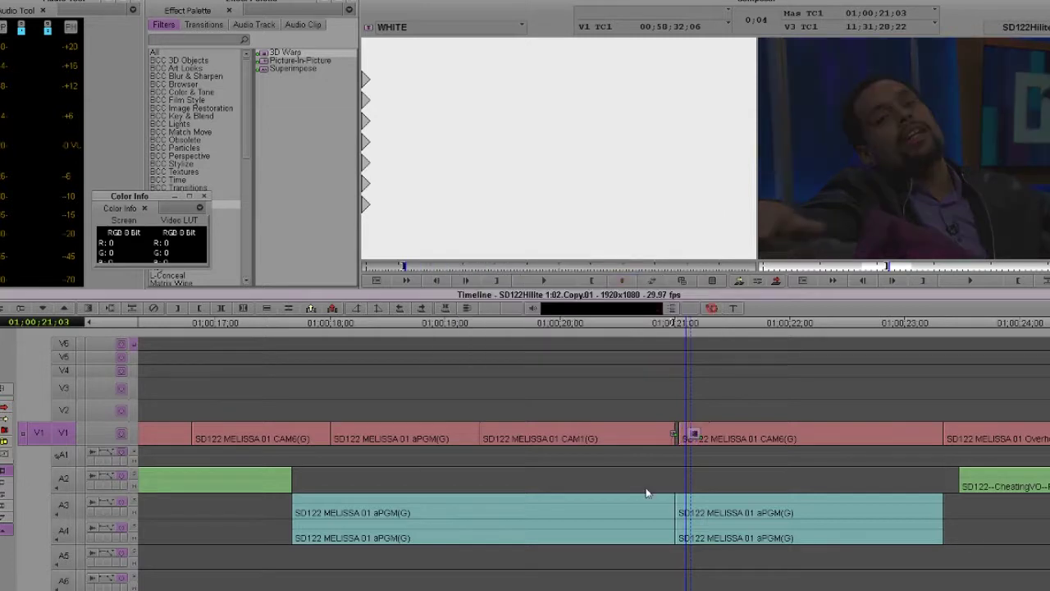
Set the outgoing clip's dissolve into black to 8 frames, ending at the cut, and play through the edit
{"action": "left_click", "coordinate": [670, 490]}
{"action": "key", "text": "backslash"}
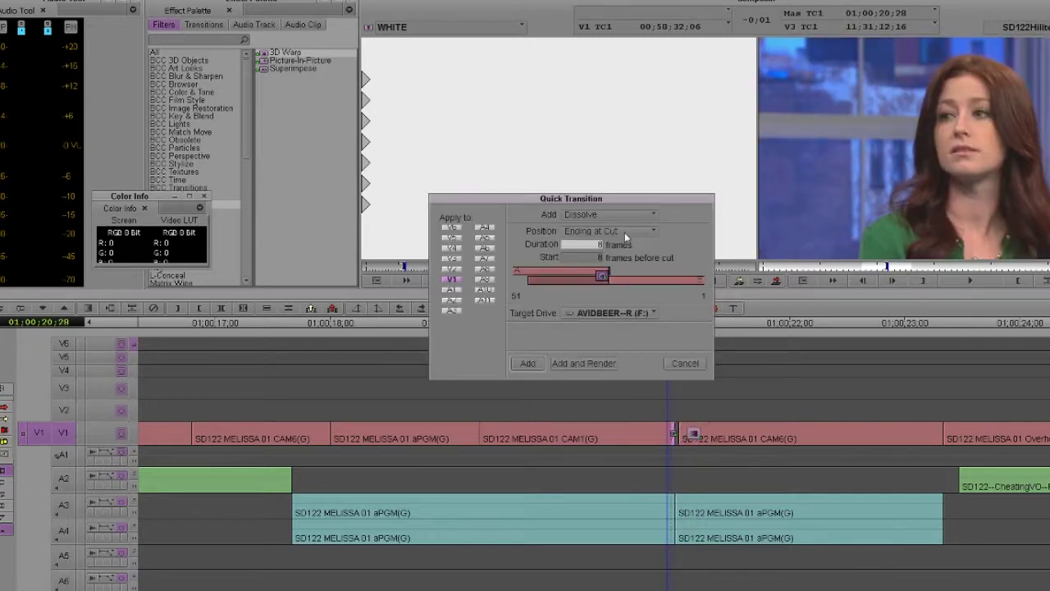
{"action": "left_click", "coordinate": [624, 232]}
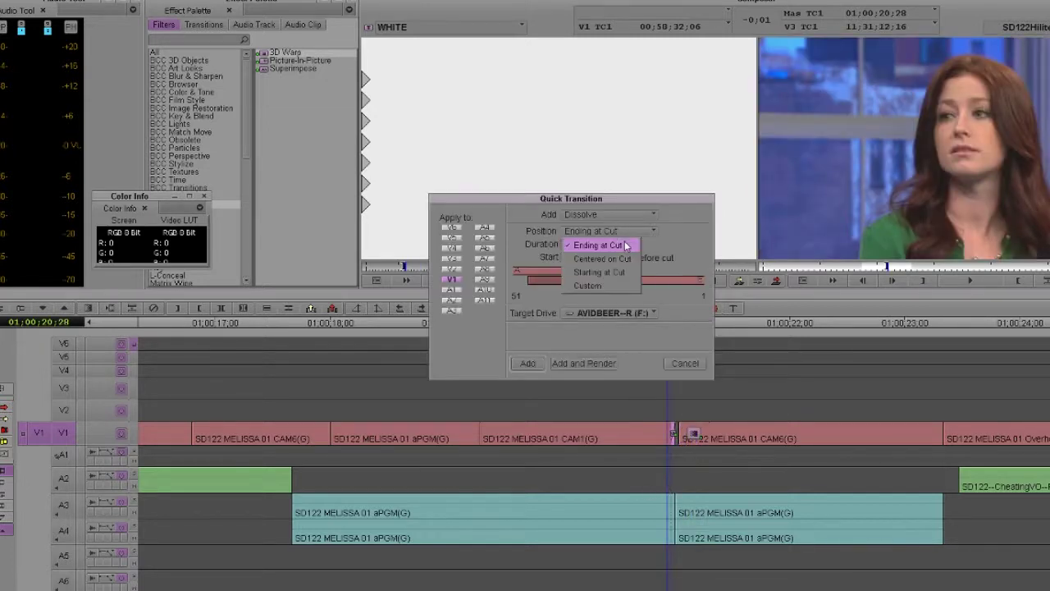
{"action": "left_click", "coordinate": [607, 242]}
{"action": "key", "text": "Return"}
{"action": "left_click", "coordinate": [578, 501]}
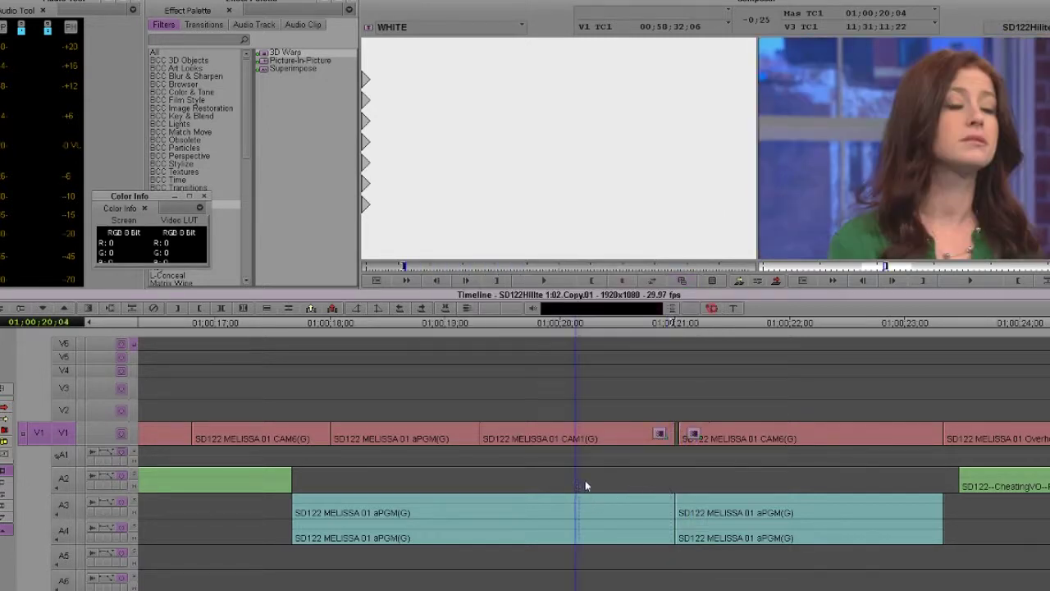
{"action": "key", "text": "space"}
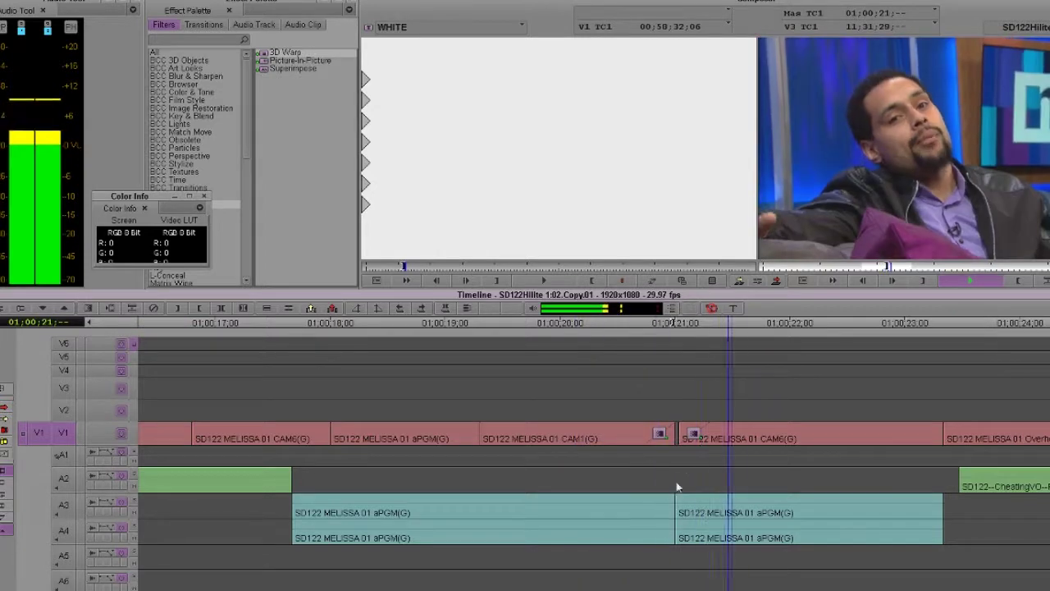
Delete both dissolves around the black gap and extend the CAM6(G) clip back over the one-frame gap
{"action": "left_click", "coordinate": [665, 464]}
{"action": "left_click", "coordinate": [660, 433]}
{"action": "key", "text": "Delete"}
{"action": "left_click", "coordinate": [683, 462]}
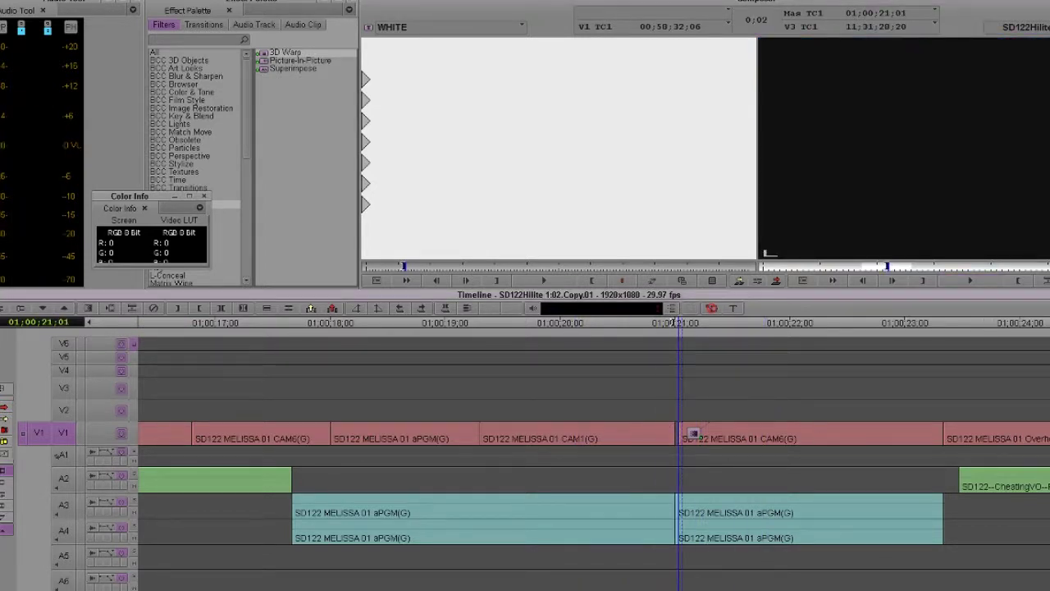
{"action": "key", "text": "Delete"}
{"action": "left_click", "coordinate": [678, 462]}
{"action": "key", "text": "e"}
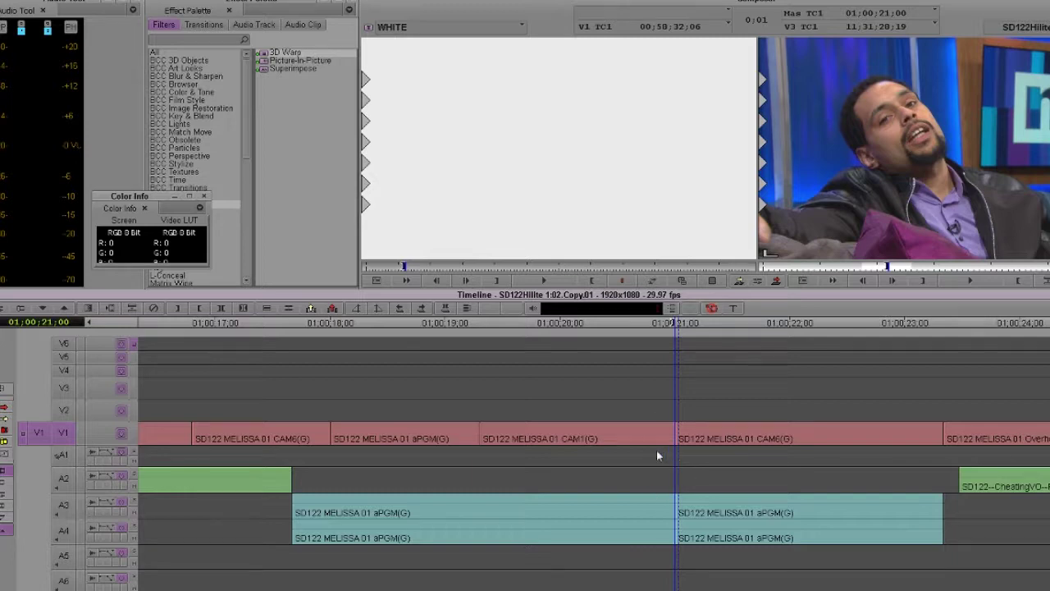
Overwrite the WHITE source clip onto V2 from the CAM1(G)/CAM6(G) cut to 01;00;22;02
{"action": "mouse_move", "coordinate": [656, 455]}
{"action": "left_mouse_down"}
{"action": "mouse_move", "coordinate": [635, 467]}
{"action": "mouse_move", "coordinate": [689, 452]}
{"action": "mouse_move", "coordinate": [628, 462]}
{"action": "mouse_move", "coordinate": [643, 462]}
{"action": "left_mouse_up"}
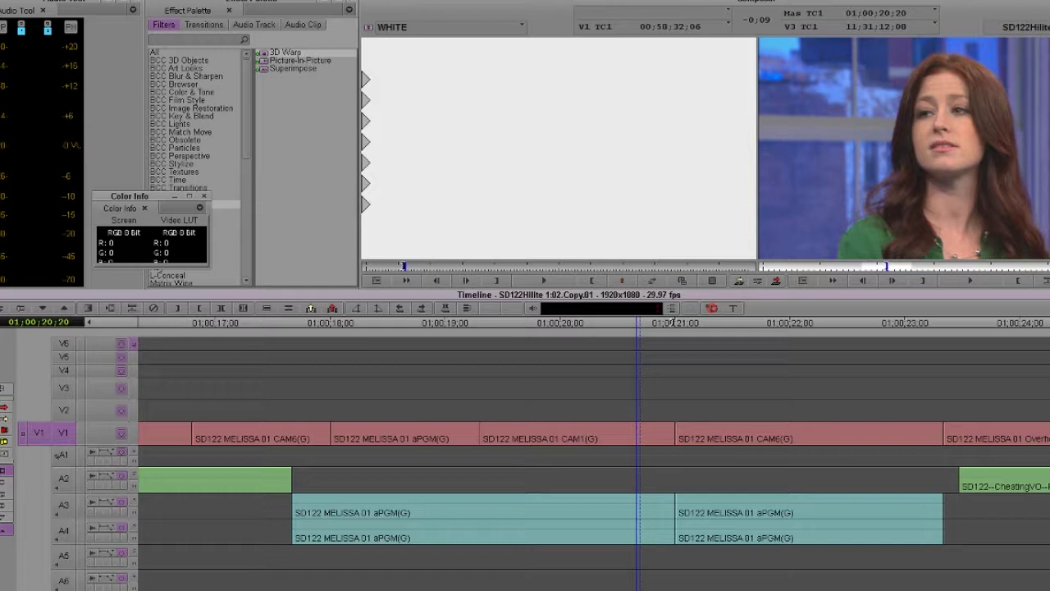
{"action": "left_click", "coordinate": [437, 268]}
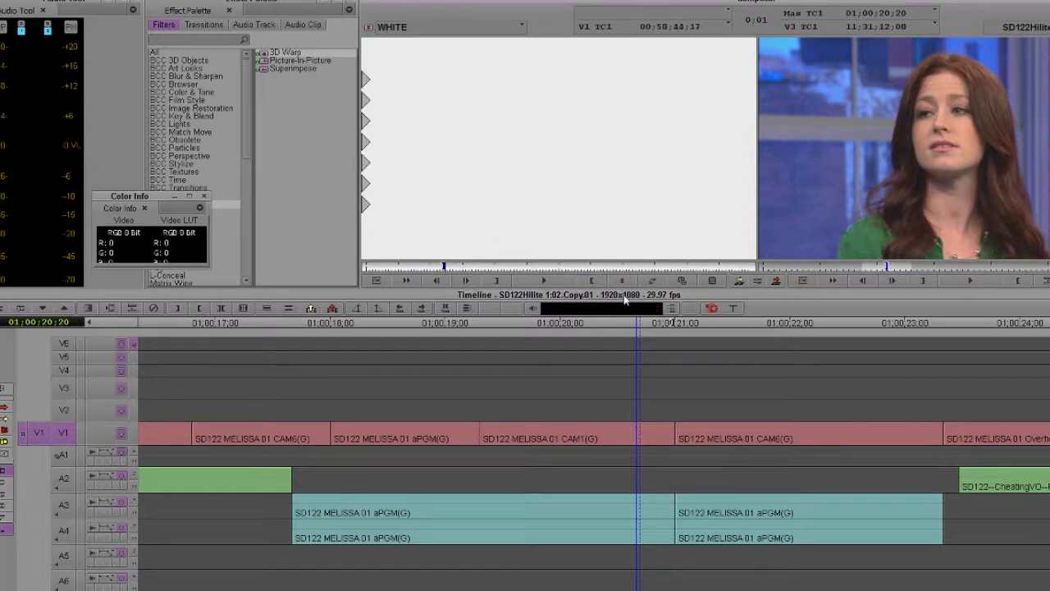
{"action": "left_click", "coordinate": [73, 436]}
{"action": "left_click_drag", "start_coordinate": [644, 466], "coordinate": [799, 467]}
{"action": "key", "text": "o"}
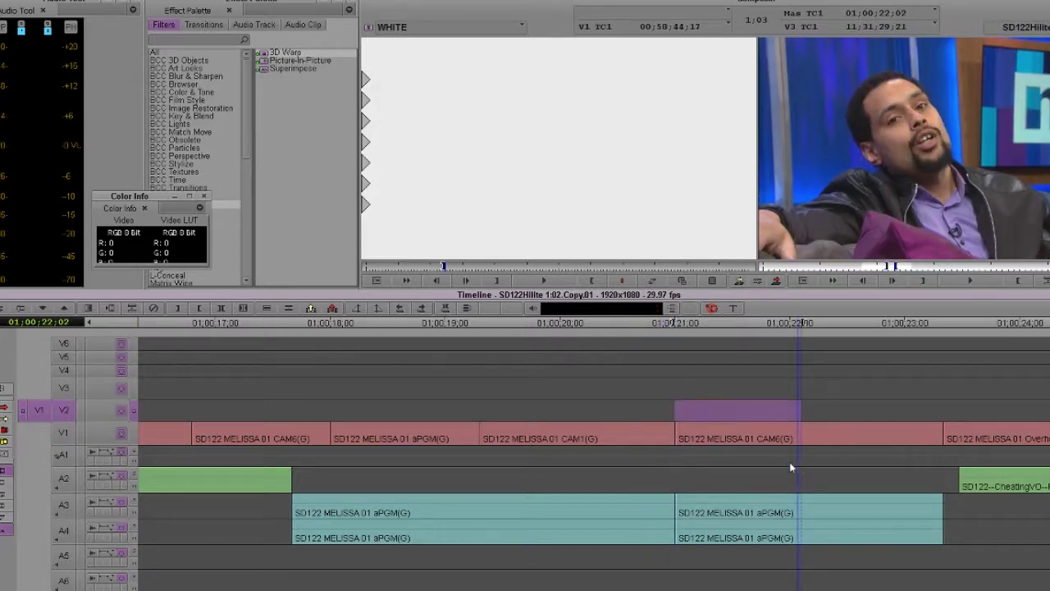
{"action": "key", "text": "b"}
{"action": "mouse_move", "coordinate": [653, 481]}
{"action": "left_mouse_down"}
{"action": "mouse_move", "coordinate": [844, 459]}
{"action": "mouse_move", "coordinate": [533, 460]}
{"action": "mouse_move", "coordinate": [673, 484]}
{"action": "left_mouse_up"}
{"action": "left_click_drag", "start_coordinate": [51, 412], "coordinate": [54, 432]}
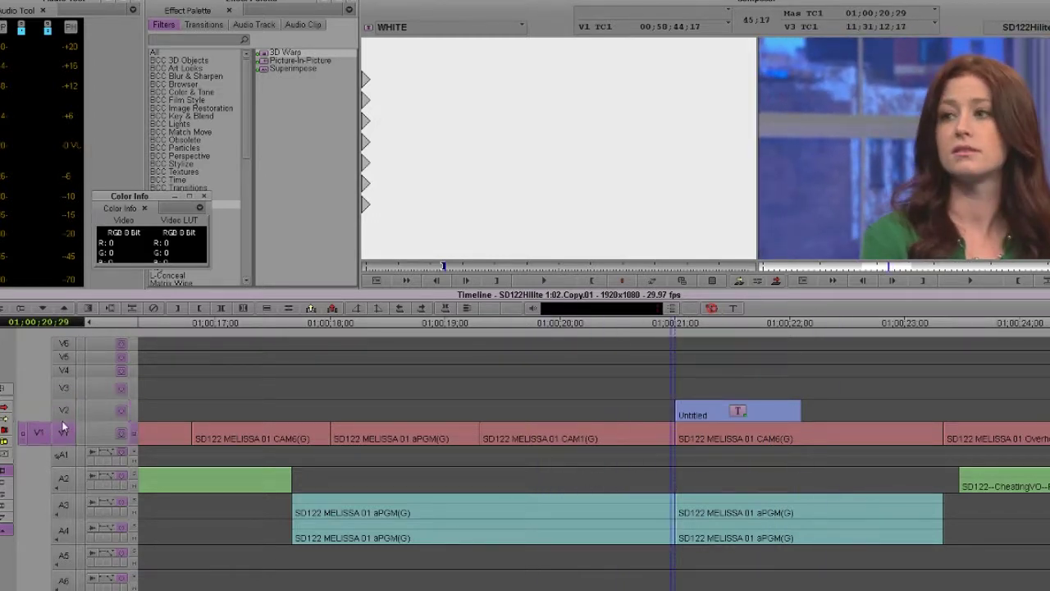
{"action": "key", "text": "backslash"}
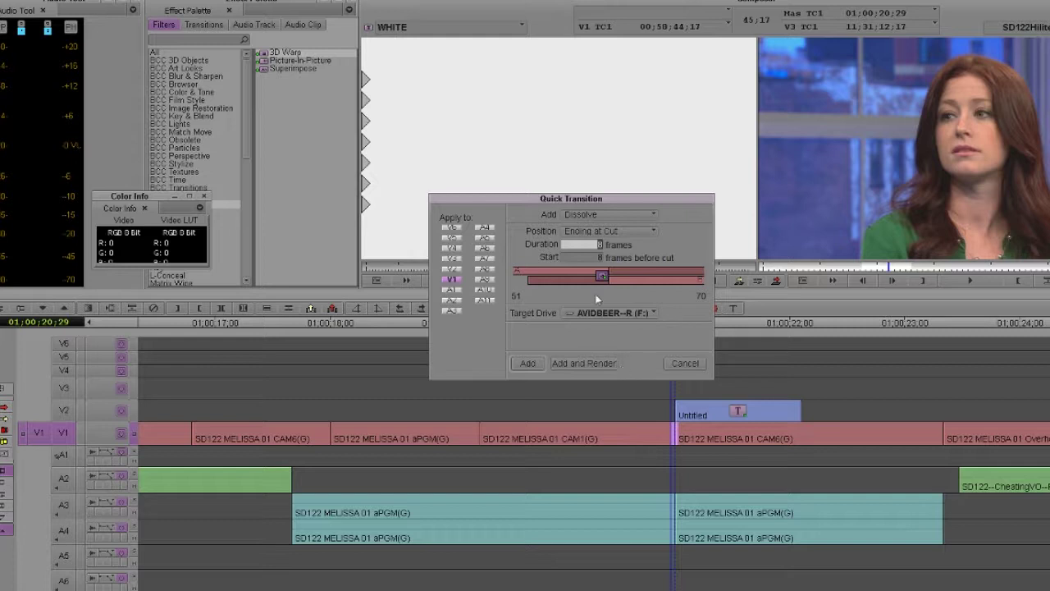
{"action": "left_click", "coordinate": [622, 232]}
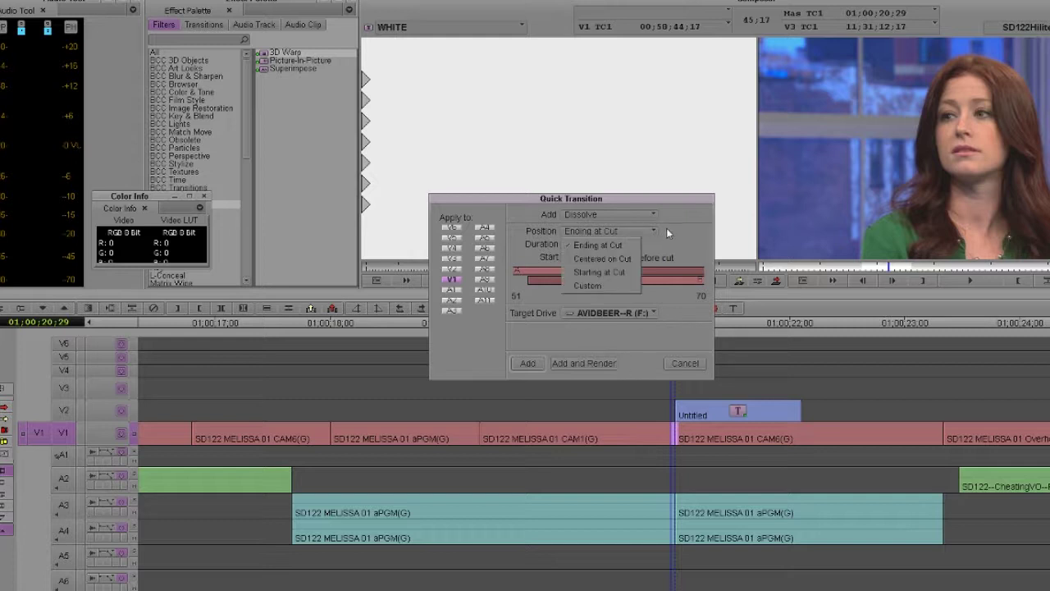
{"action": "left_click", "coordinate": [674, 351]}
{"action": "left_click", "coordinate": [678, 358]}
{"action": "key", "text": "space"}
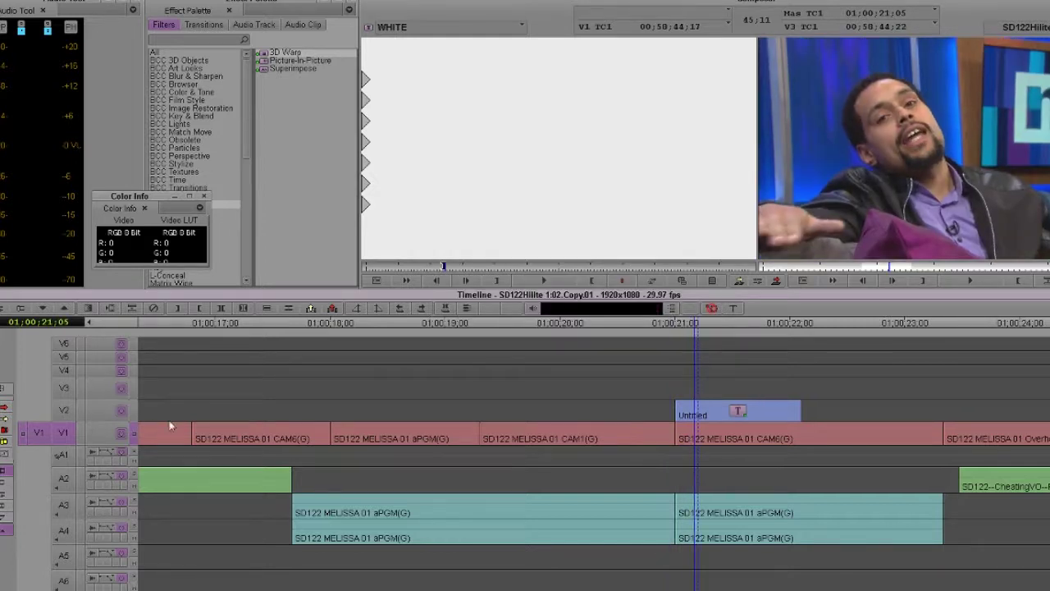
Shorten the white clip on V2 to 11 frames by lifting its tail from 01;00;21;11 onward
{"action": "left_click_drag", "start_coordinate": [677, 441], "coordinate": [730, 457]}
{"action": "key", "text": "t"}
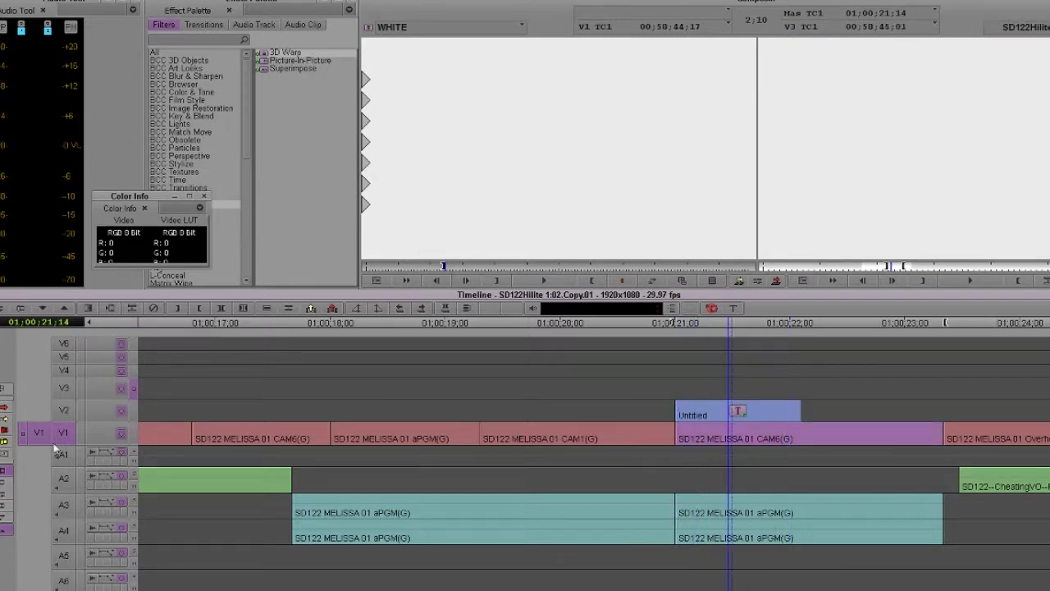
{"action": "left_click", "coordinate": [63, 432]}
{"action": "left_click", "coordinate": [64, 409]}
{"action": "key", "text": "t"}
{"action": "left_click_drag", "start_coordinate": [672, 439], "coordinate": [680, 440]}
{"action": "key", "text": "space"}
{"action": "key", "text": "i"}
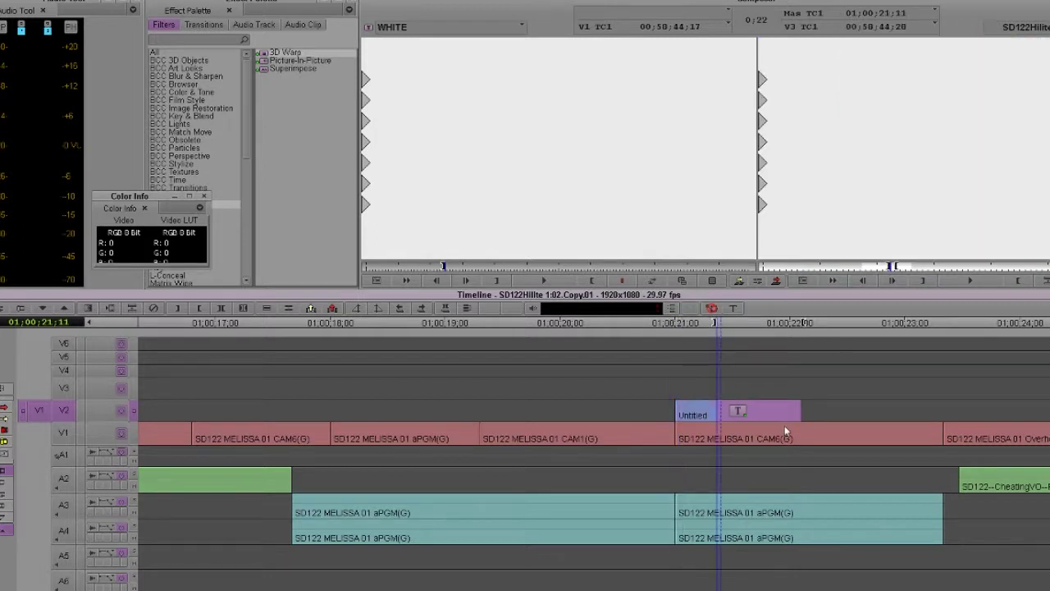
{"action": "key", "text": "z"}
Add a dissolve ending at the tail of the white clip on V2 and play through the flash
{"action": "left_click", "coordinate": [702, 451]}
{"action": "key", "text": "t"}
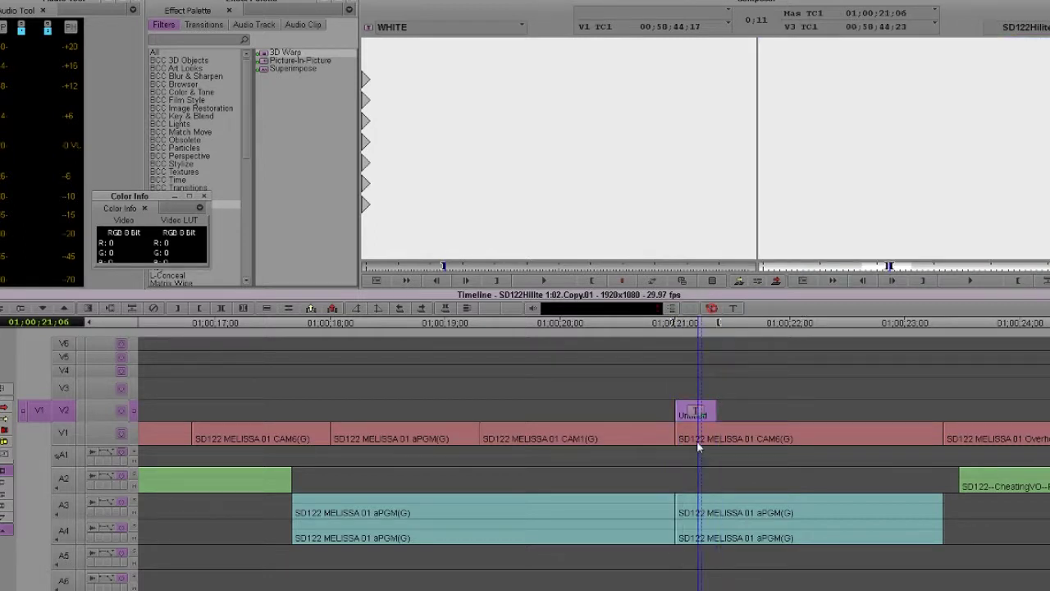
{"action": "key", "text": "backslash"}
{"action": "key", "text": "Return"}
{"action": "left_click", "coordinate": [628, 455]}
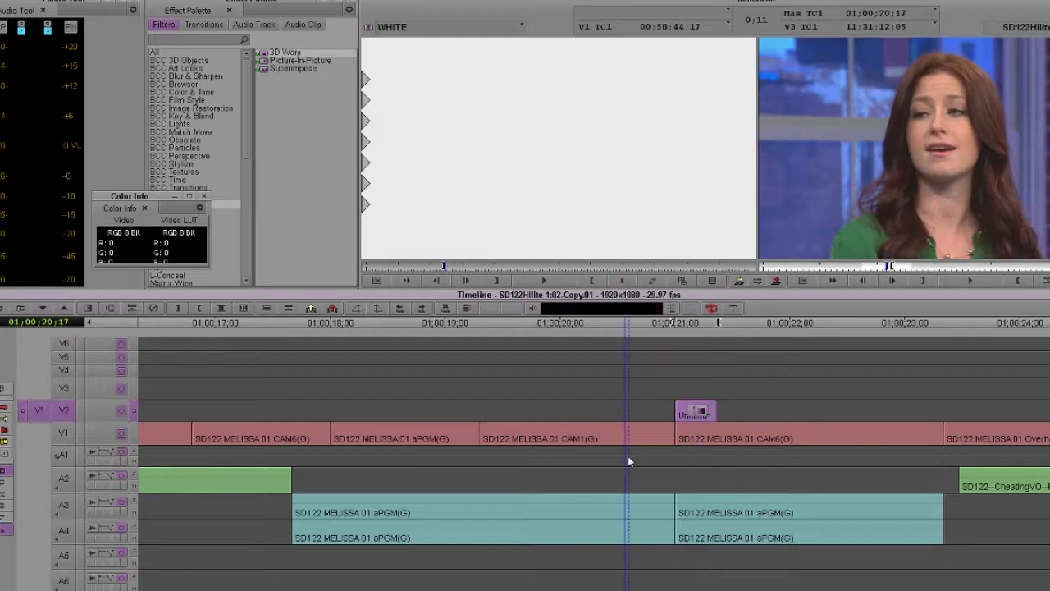
{"action": "key", "text": "space"}
{"action": "left_click", "coordinate": [654, 468]}
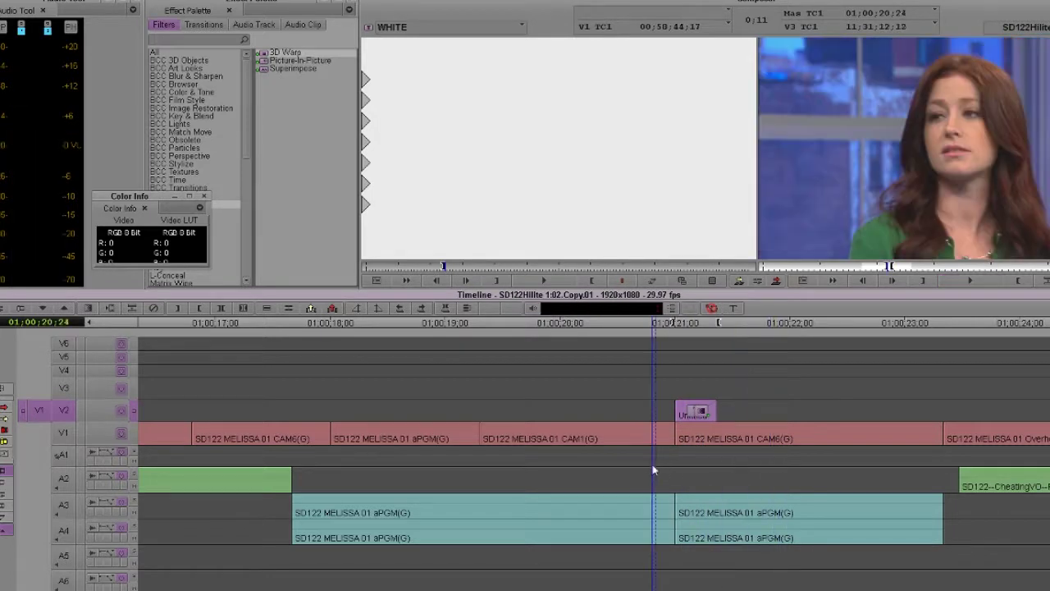
{"action": "key", "text": "space"}
Shorten the white flash on V2 to about 4 frames, keeping its dissolve, and play through the cut
{"action": "left_click", "coordinate": [667, 467]}
{"action": "mouse_move", "coordinate": [669, 466]}
{"action": "left_mouse_down"}
{"action": "mouse_move", "coordinate": [694, 457]}
{"action": "mouse_move", "coordinate": [685, 453]}
{"action": "left_mouse_up"}
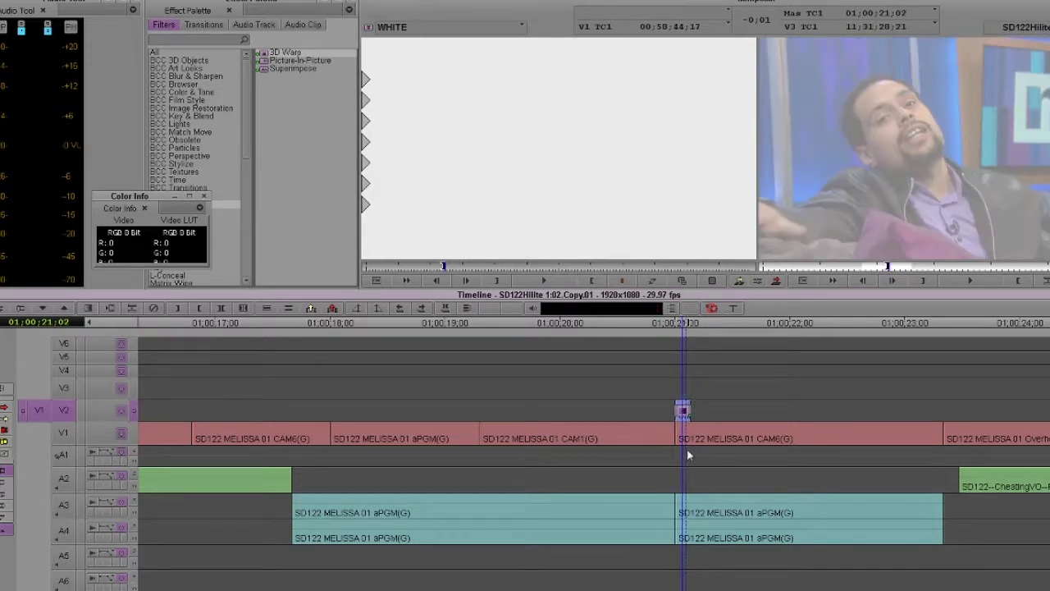
{"action": "left_click", "coordinate": [627, 462]}
{"action": "key", "text": "space"}
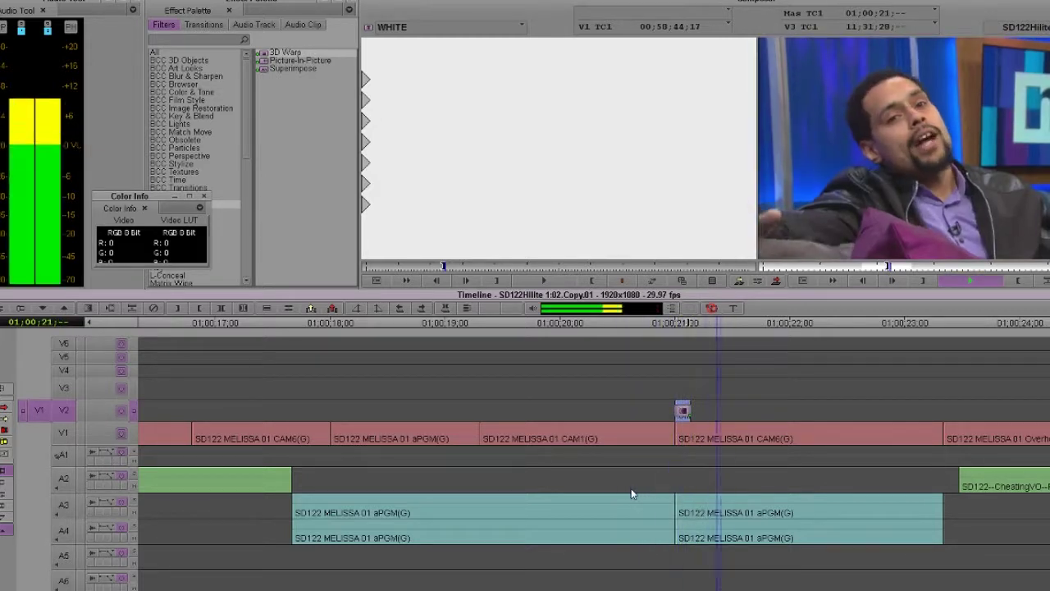
{"action": "key", "text": "space"}
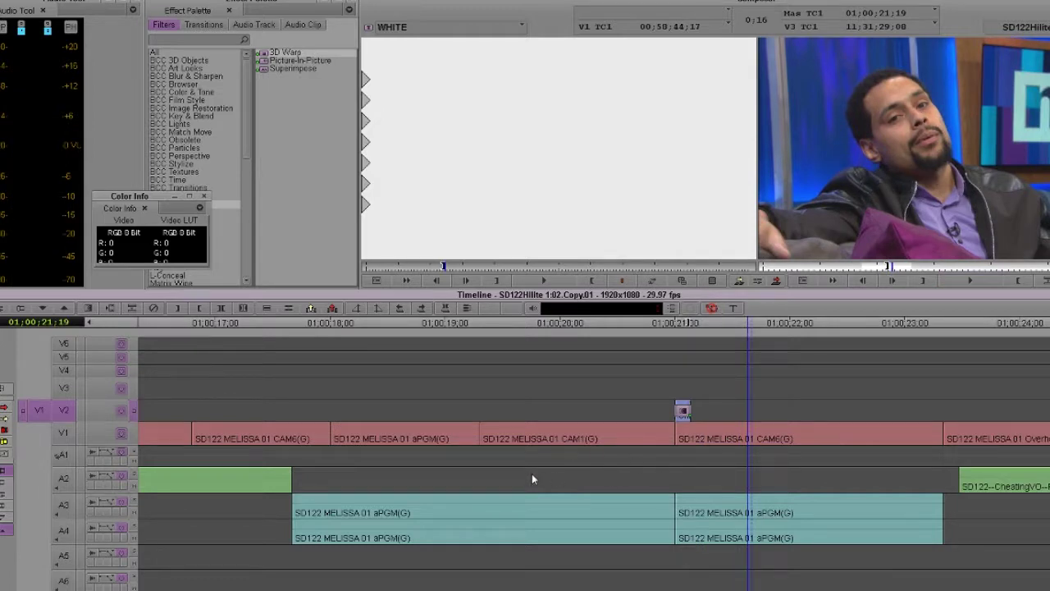
Overwrite WHITE onto V2 across the aPGM(G)/CAM1(G) cut, ending at 01;00;20;02
{"action": "left_click", "coordinate": [458, 466]}
{"action": "key", "text": "i"}
{"action": "left_click", "coordinate": [567, 444]}
{"action": "key", "text": "o"}
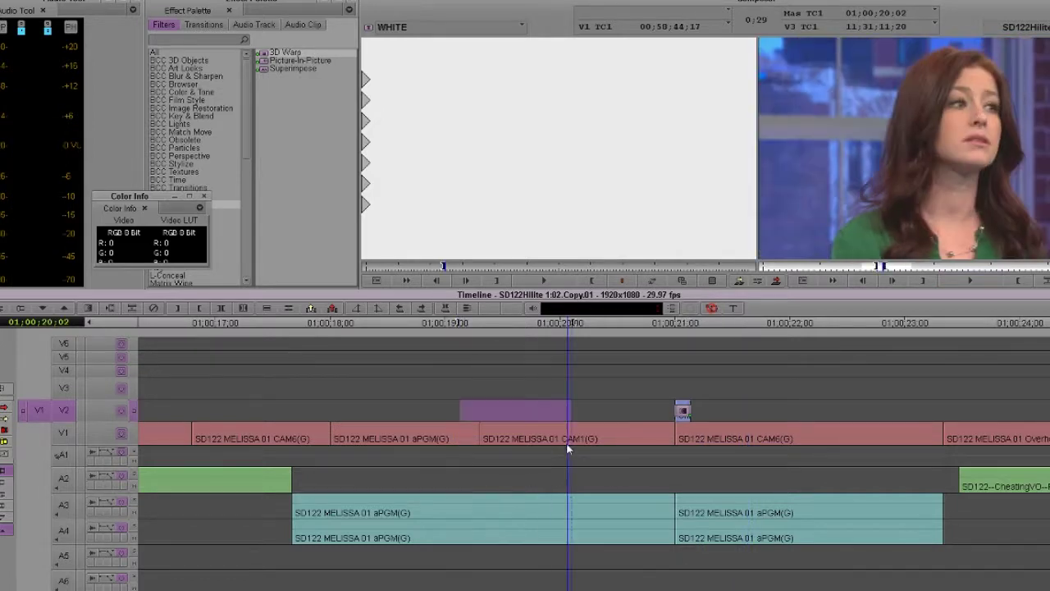
{"action": "key", "text": "b"}
Overwrite more WHITE onto V2 so the new white clip starts at 01;00;18;28, ahead of the V1 cut
{"action": "left_click_drag", "start_coordinate": [458, 452], "coordinate": [479, 459]}
{"action": "key", "text": "1"}
{"action": "key", "text": "i"}
{"action": "left_click", "coordinate": [533, 435]}
{"action": "key", "text": "o"}
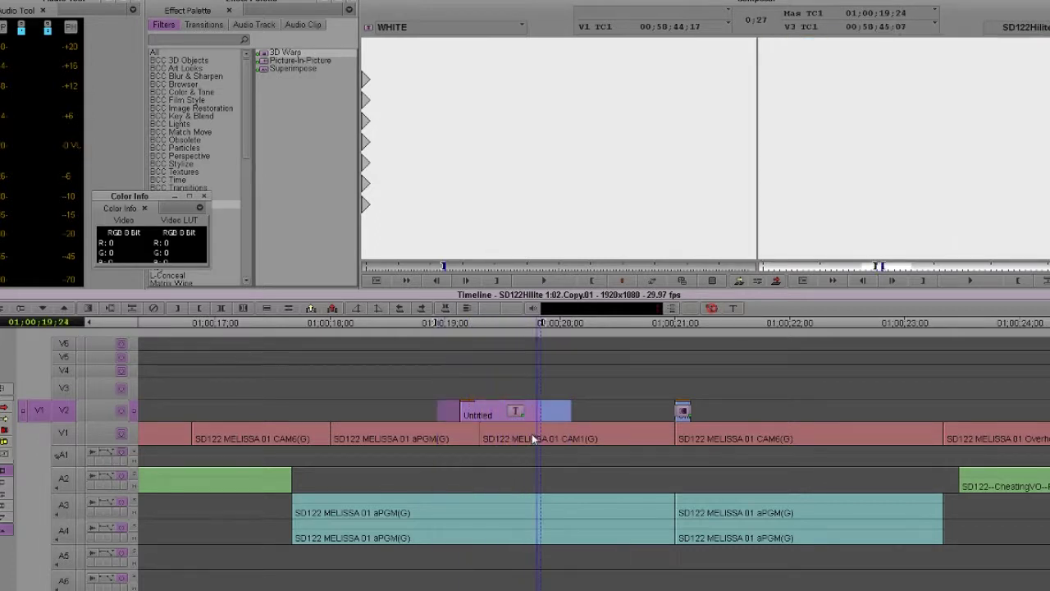
{"action": "key", "text": "b"}
Open the new white title's effect settings and add keyframes at the V1 cut, the clip's start and its end
{"action": "key", "text": "t"}
{"action": "left_click", "coordinate": [482, 433]}
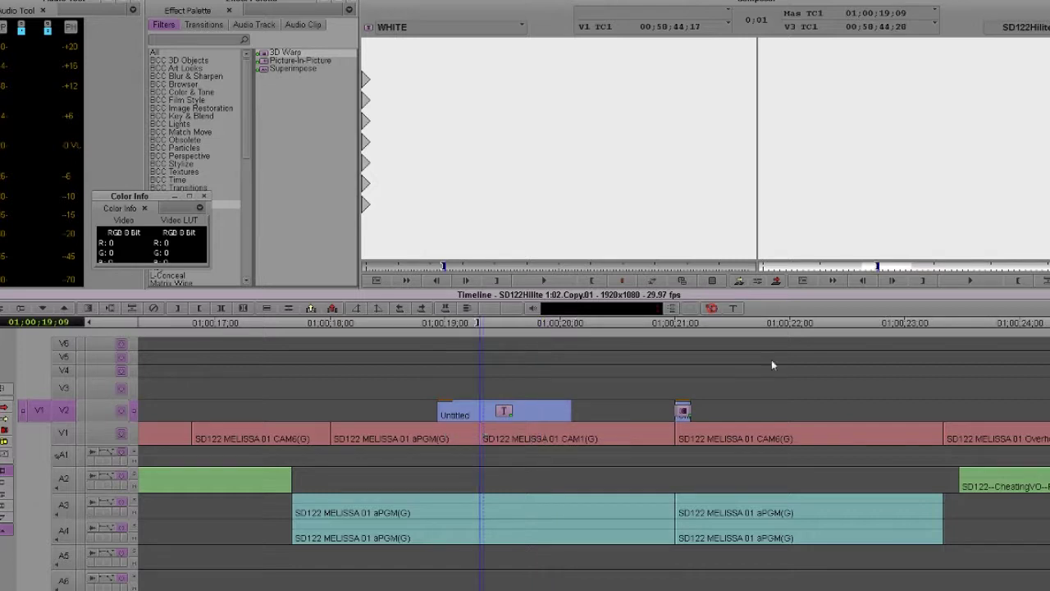
{"action": "left_click", "coordinate": [775, 280]}
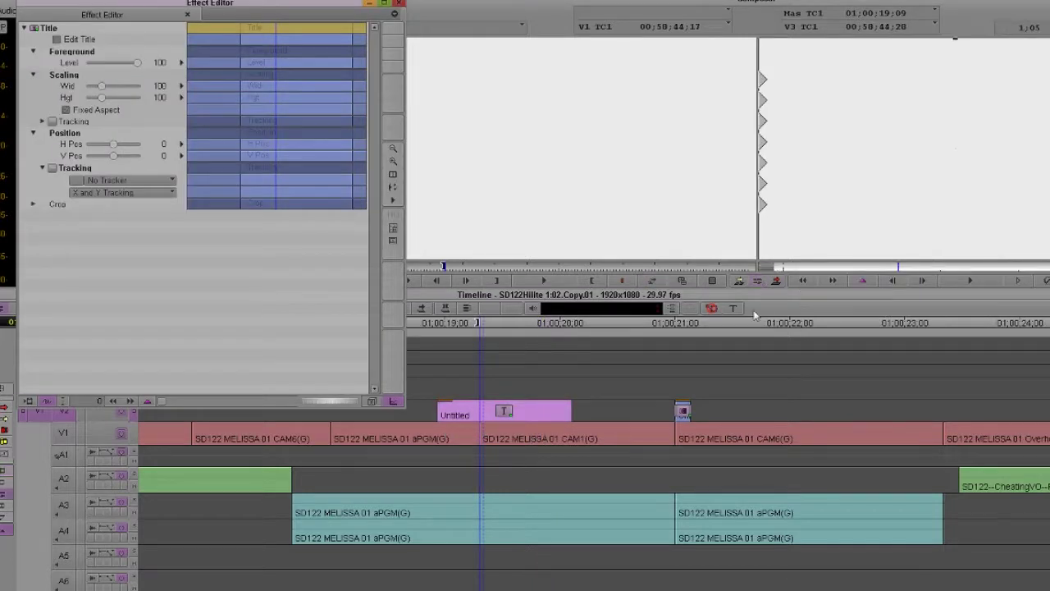
{"action": "key", "text": "apostrophe"}
{"action": "left_click", "coordinate": [780, 266]}
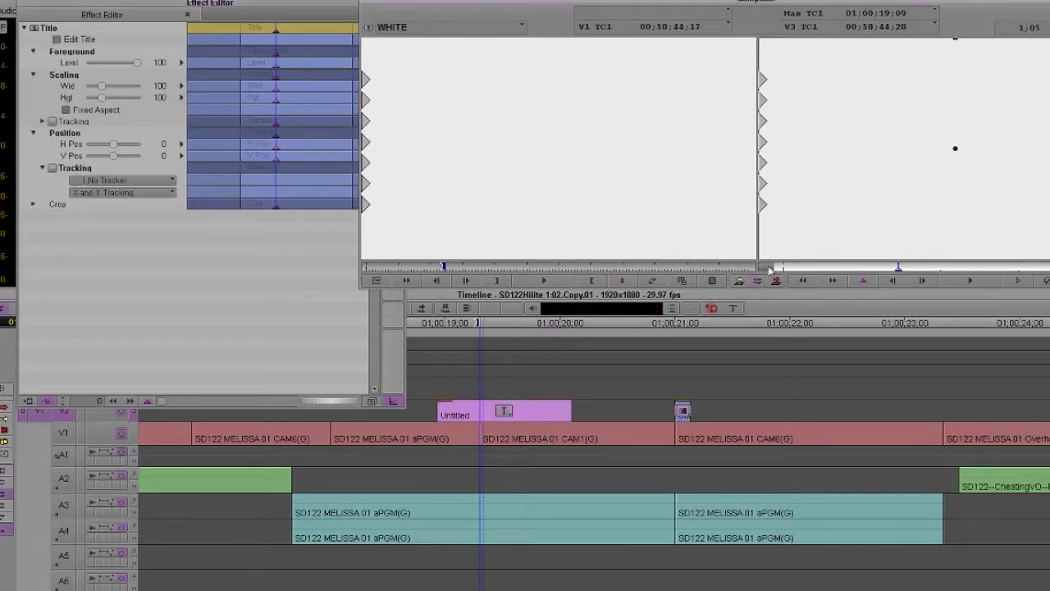
{"action": "key", "text": "apostrophe"}
{"action": "left_click", "coordinate": [1049, 266]}
{"action": "key", "text": "apostrophe"}
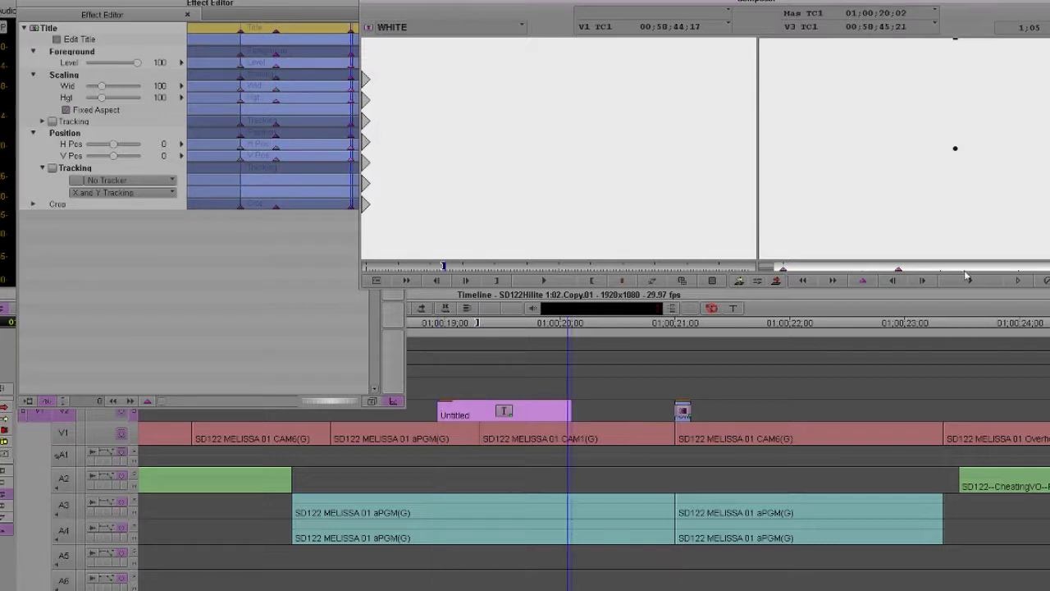
Go to the title's starting keyframe and promote the effect to a 3D Title
{"action": "left_click", "coordinate": [785, 268]}
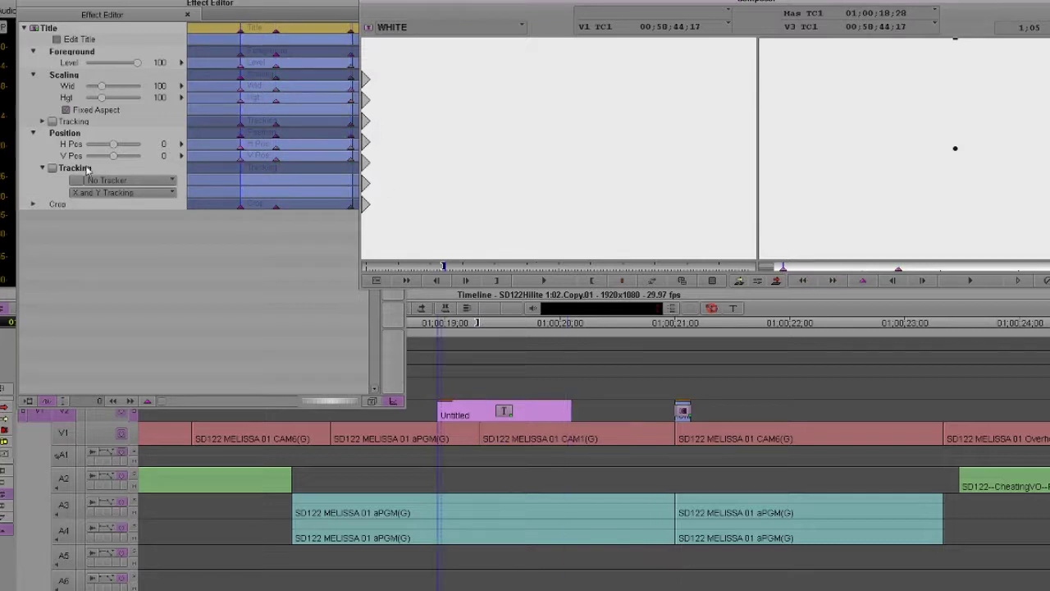
{"action": "left_click", "coordinate": [371, 402]}
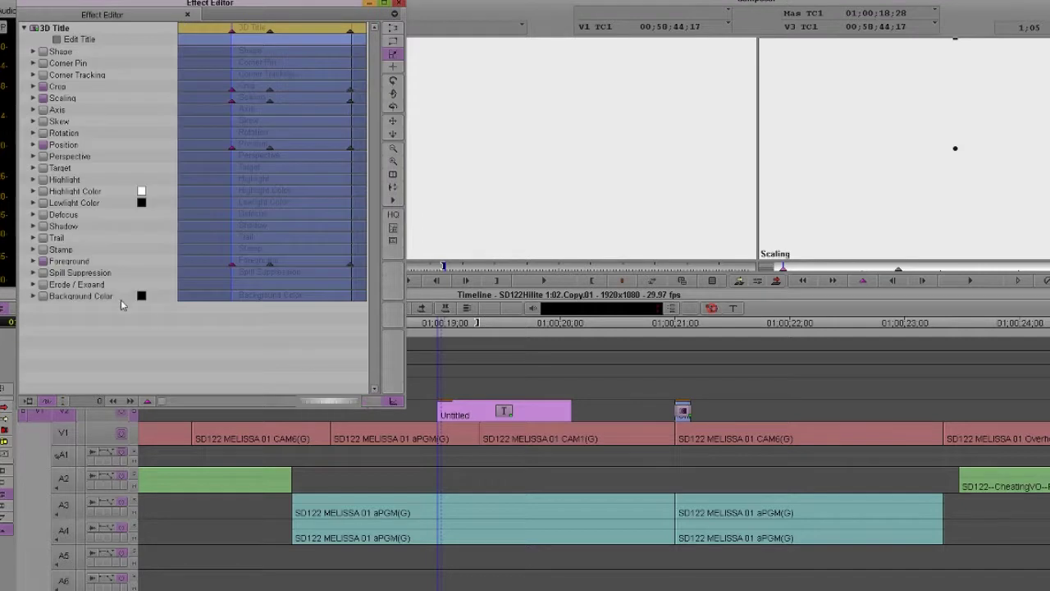
Lower the 3D Title's foreground opacity to its minimum at the first and last keyframes, leave the effect settings, and play the flash transition
{"action": "left_click", "coordinate": [33, 261]}
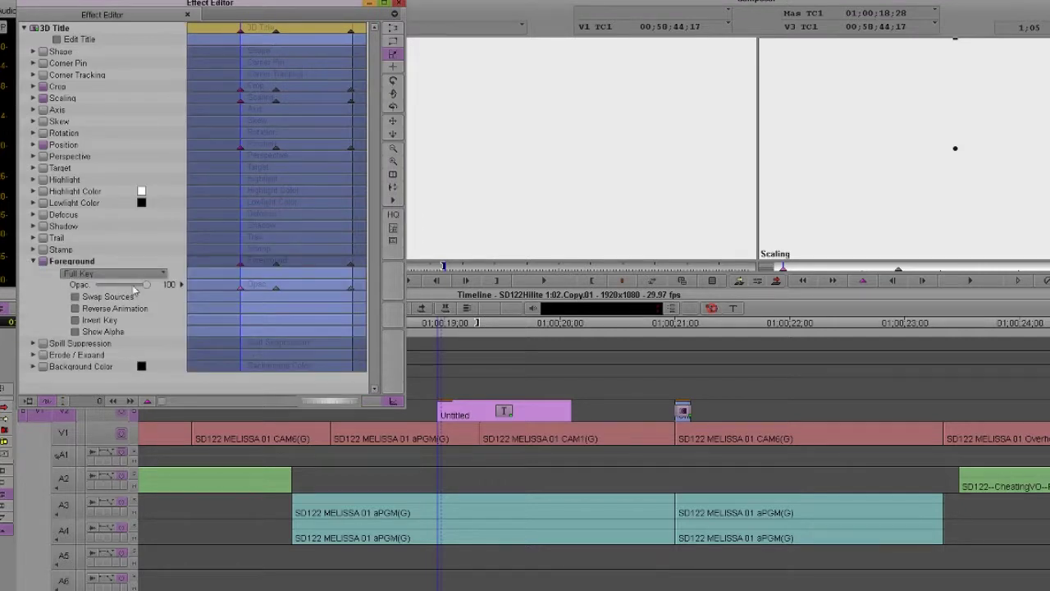
{"action": "left_click_drag", "start_coordinate": [134, 287], "coordinate": [96, 285]}
{"action": "left_click", "coordinate": [899, 271]}
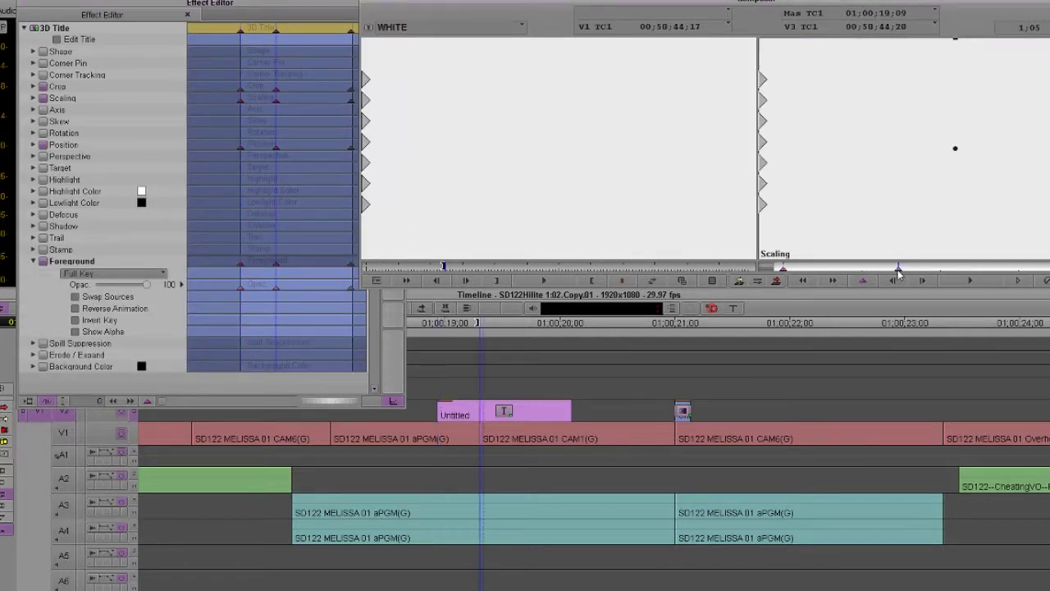
{"action": "left_click", "coordinate": [1049, 269]}
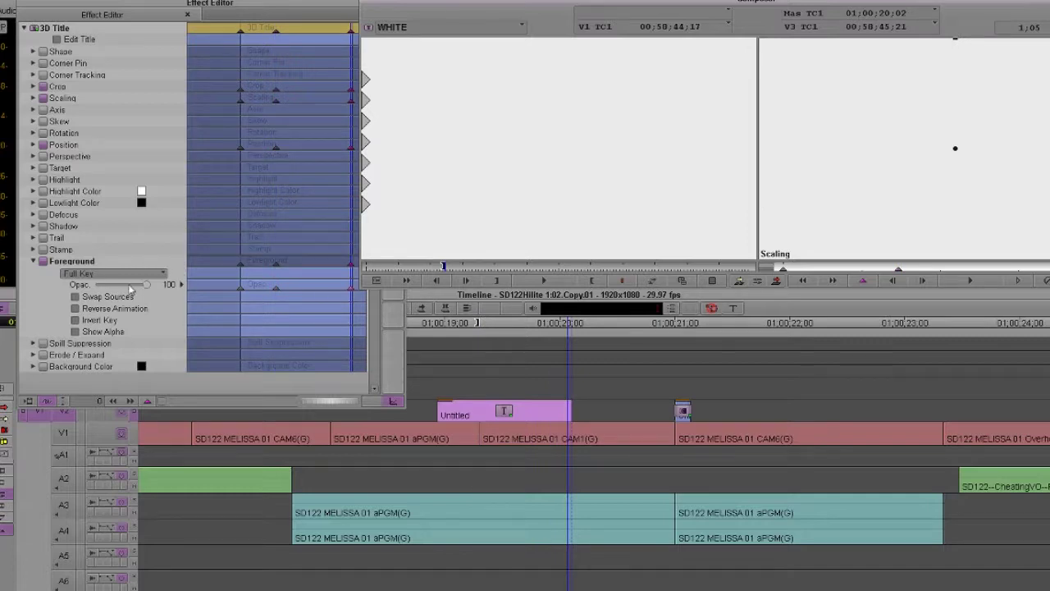
{"action": "left_click_drag", "start_coordinate": [129, 287], "coordinate": [20, 292]}
{"action": "left_click", "coordinate": [545, 438]}
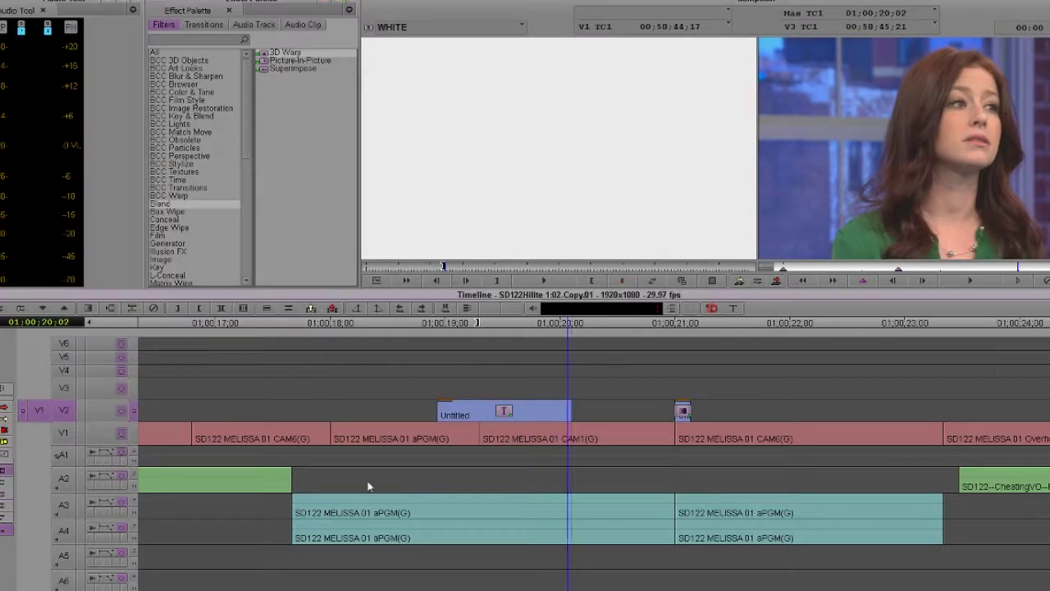
{"action": "left_click_drag", "start_coordinate": [367, 481], "coordinate": [369, 478]}
{"action": "key", "text": "space"}
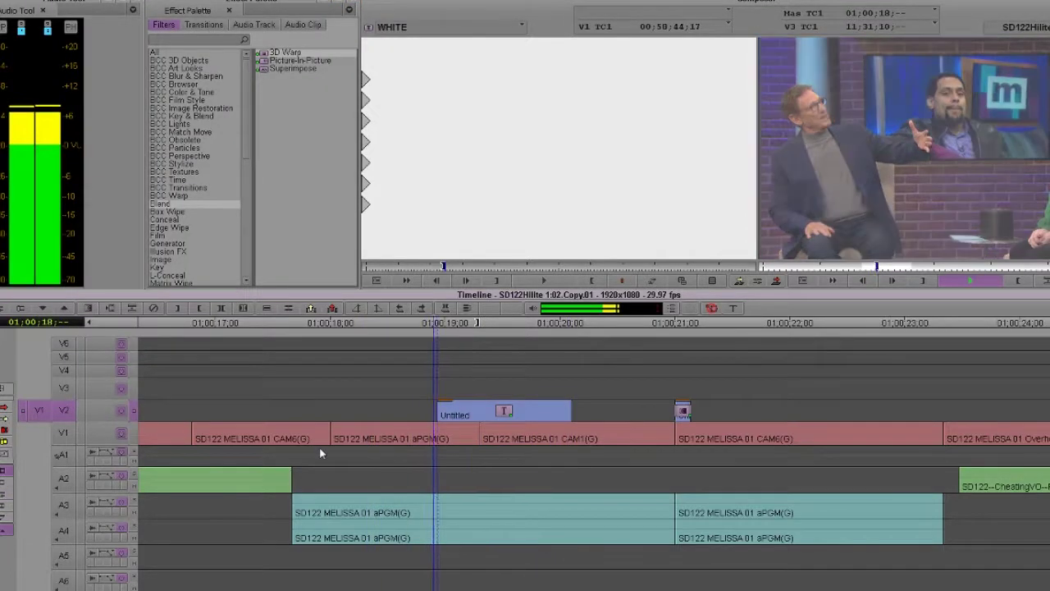
Mark and lift the white title over the aPGM(G)/CAM1(G) cut and the short clip above the start of CAM6(G) from V2
{"action": "left_click_drag", "start_coordinate": [440, 467], "coordinate": [626, 445]}
{"action": "key", "text": "t"}
{"action": "key", "text": "z"}
{"action": "key", "text": "e"}
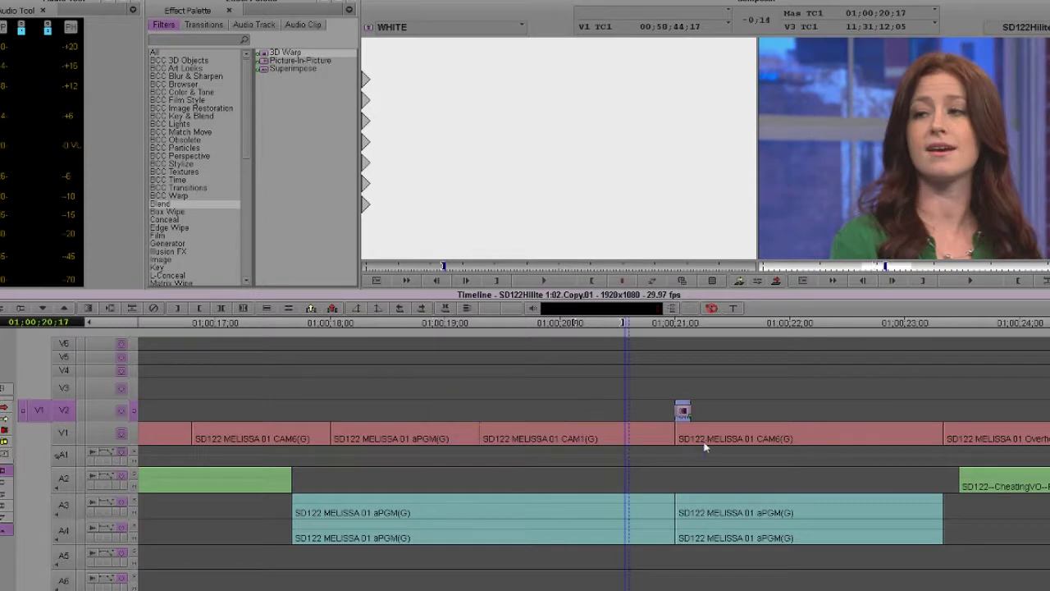
{"action": "left_click", "coordinate": [703, 442]}
{"action": "key", "text": "r"}
{"action": "key", "text": "z"}
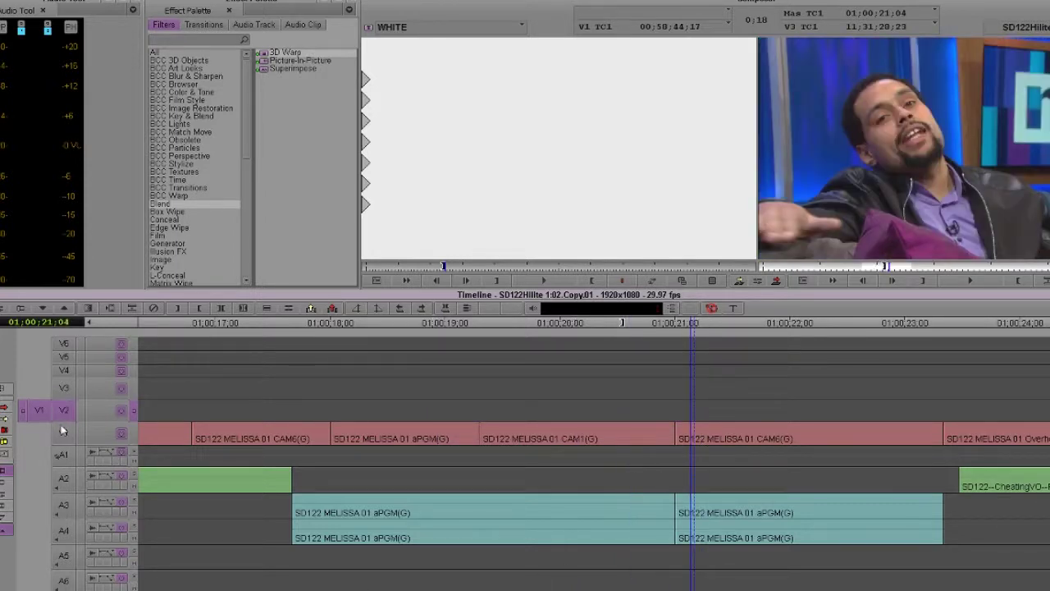
Target V1 and review the Quick Transition types available at the CAM1(G)/CAM6(G) cut, including Dip to Color, without adding one
{"action": "left_click_drag", "start_coordinate": [63, 411], "coordinate": [66, 430]}
{"action": "key", "text": "backslash"}
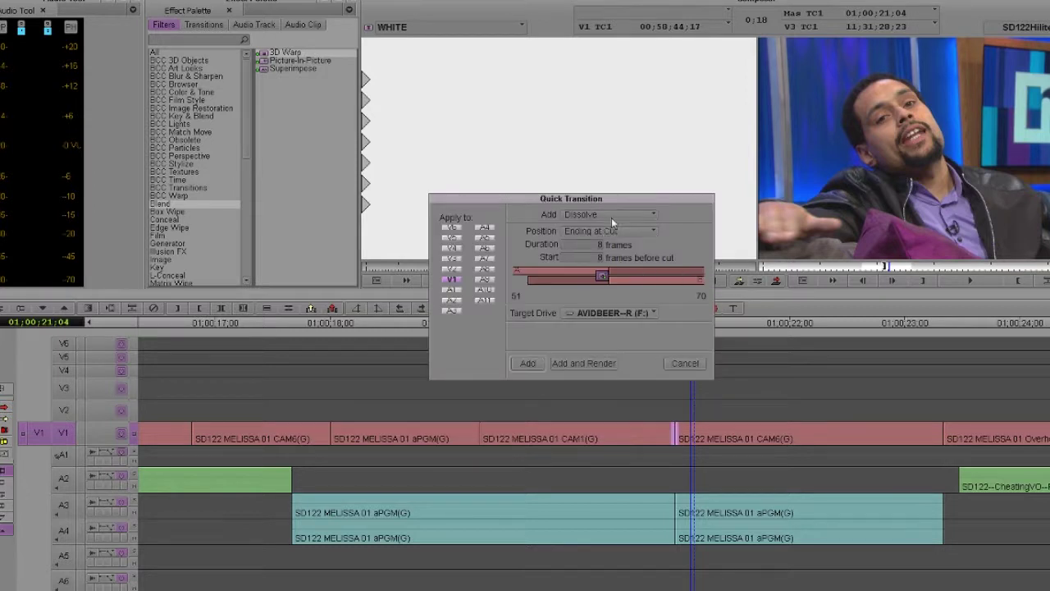
{"action": "left_click", "coordinate": [611, 215]}
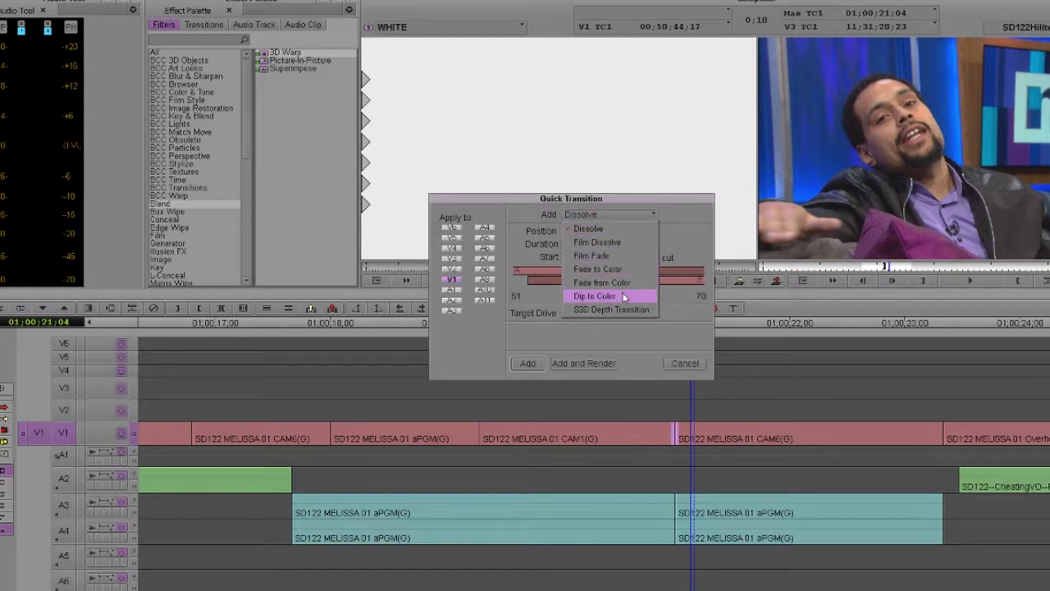
{"action": "left_click", "coordinate": [657, 206]}
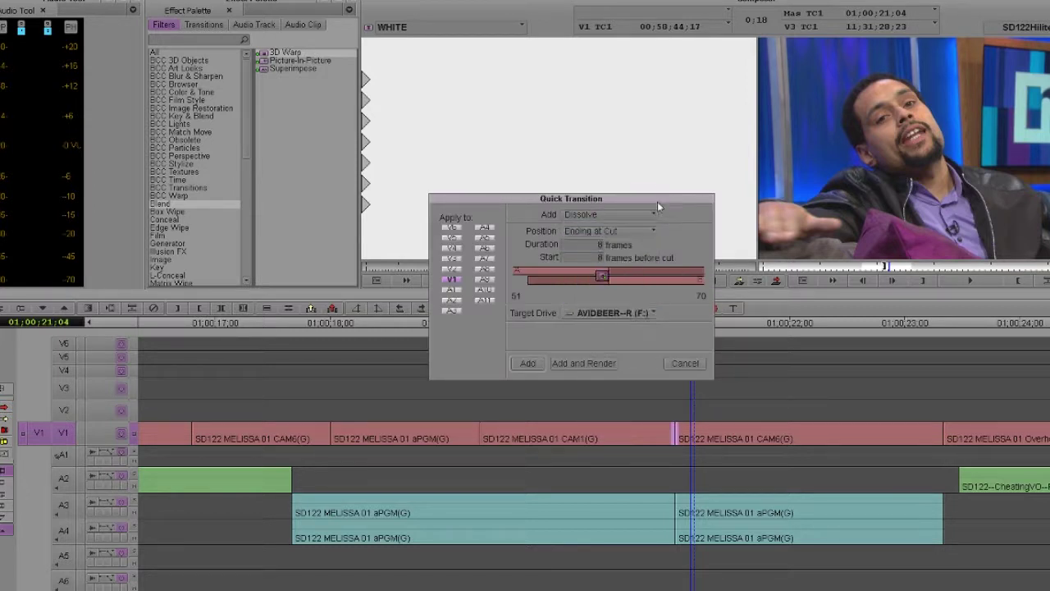
{"action": "left_click", "coordinate": [685, 363]}
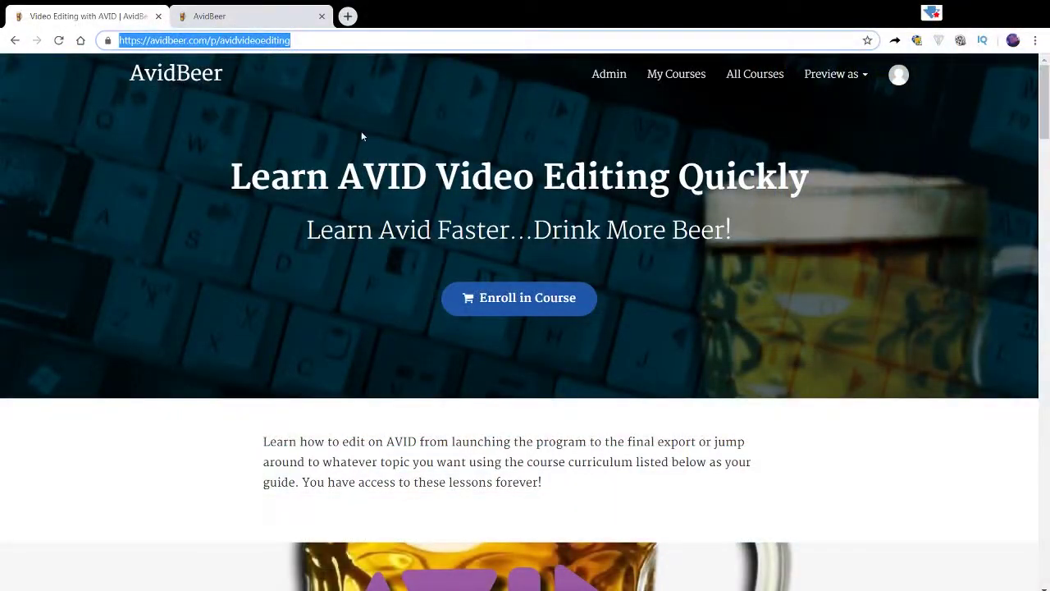